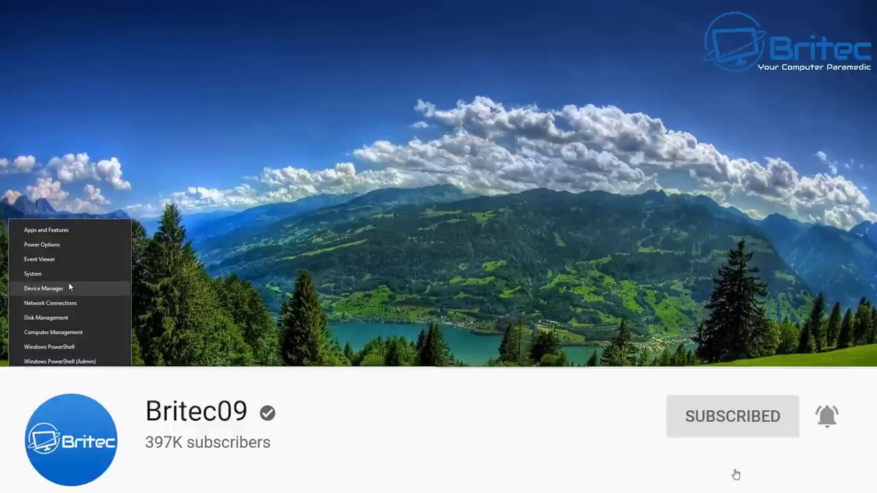
Launch Device Manager from the Start button's power-user menu
click(61, 289)
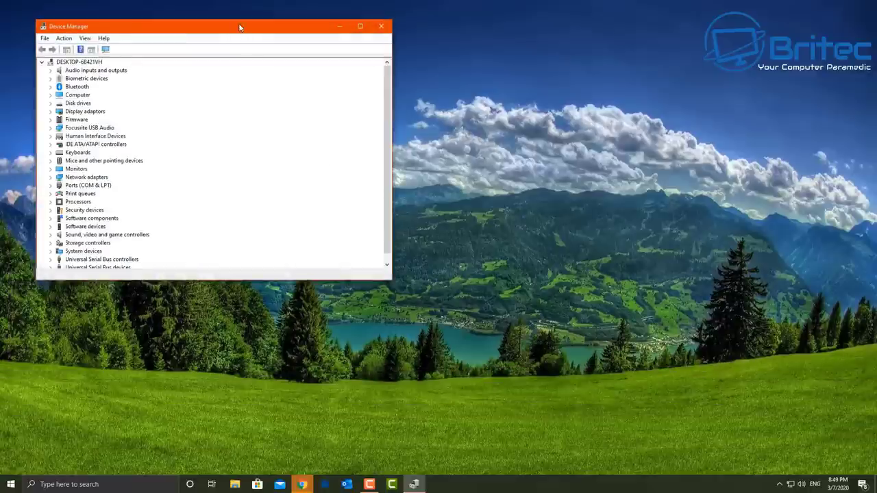
Center the Device Manager window and select Scarlett Solo 2nd Gen under Focusrite USB Audio
drag(238, 26, 434, 88)
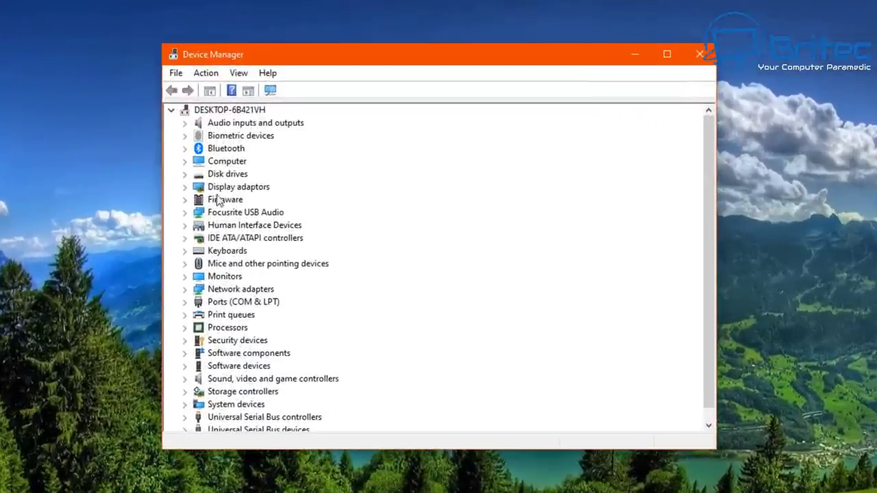
click(220, 215)
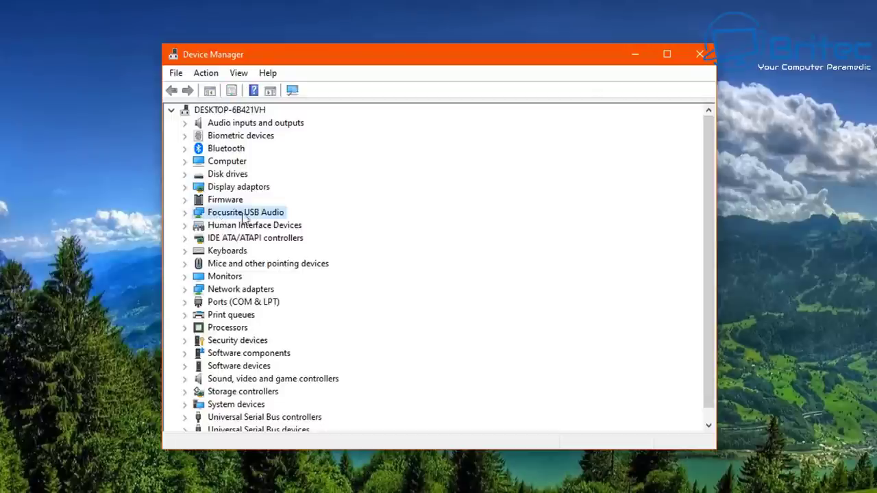
click(185, 213)
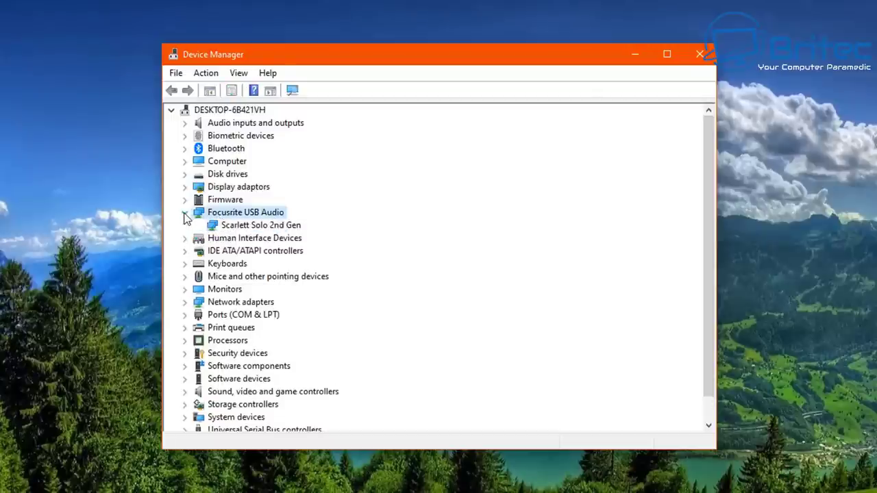
click(237, 226)
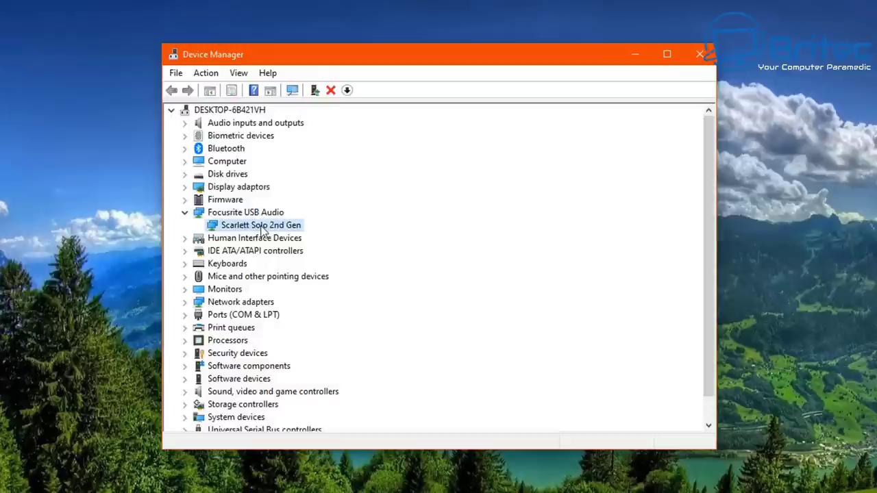
Search automatically for an updated Scarlett Solo 2nd Gen driver and dismiss the result
right_click(265, 231)
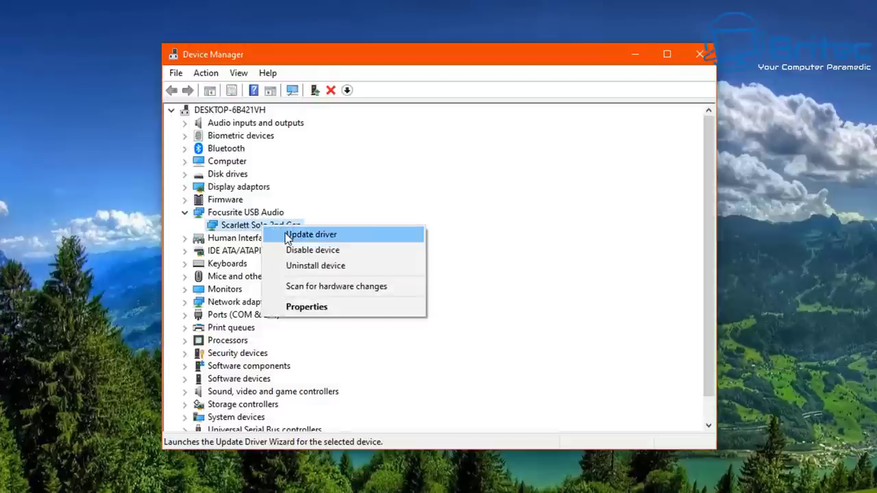
click(291, 234)
click(345, 237)
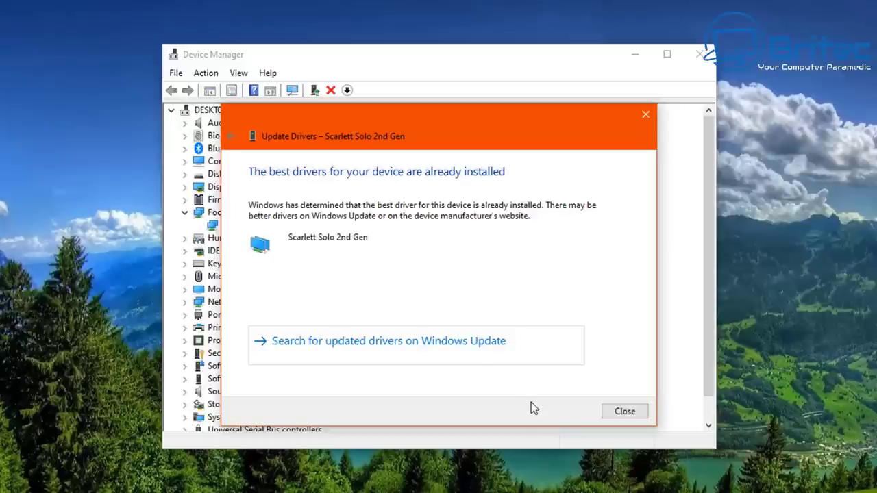
click(625, 413)
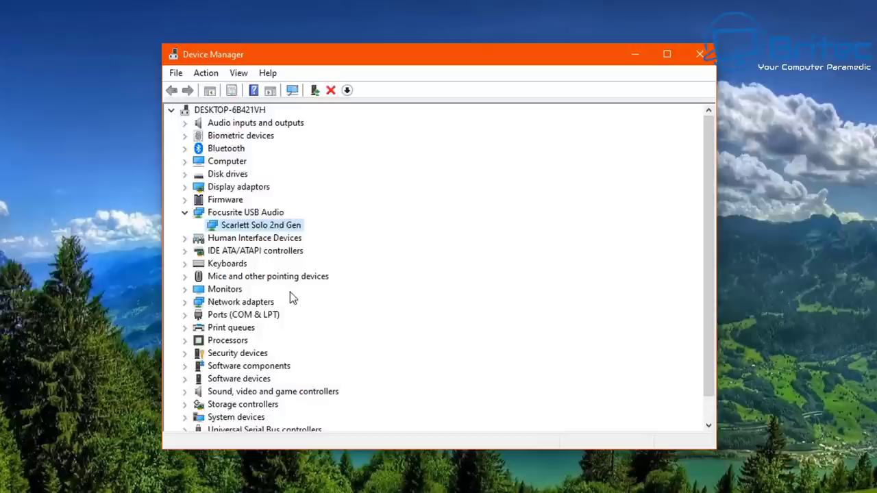
Inspect the Audio inputs and outputs category, then close Device Manager
scroll(286, 294, down, 1)
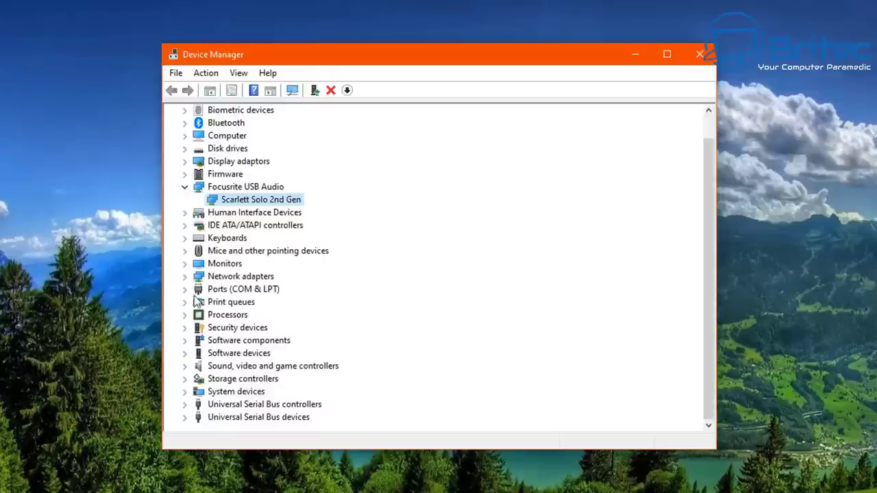
scroll(197, 294, up, 1)
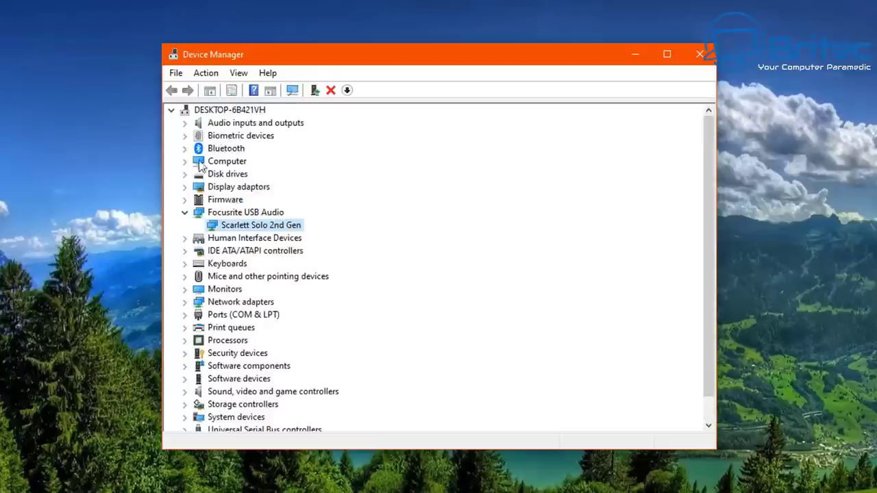
click(184, 124)
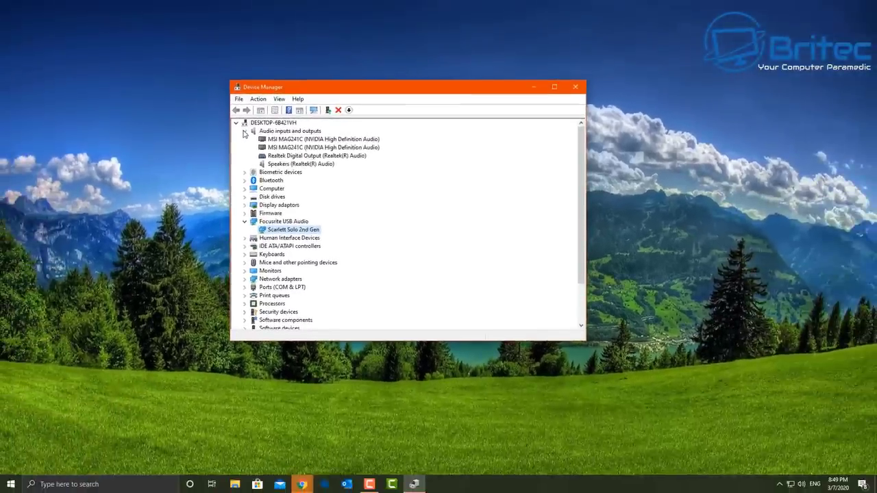
click(245, 131)
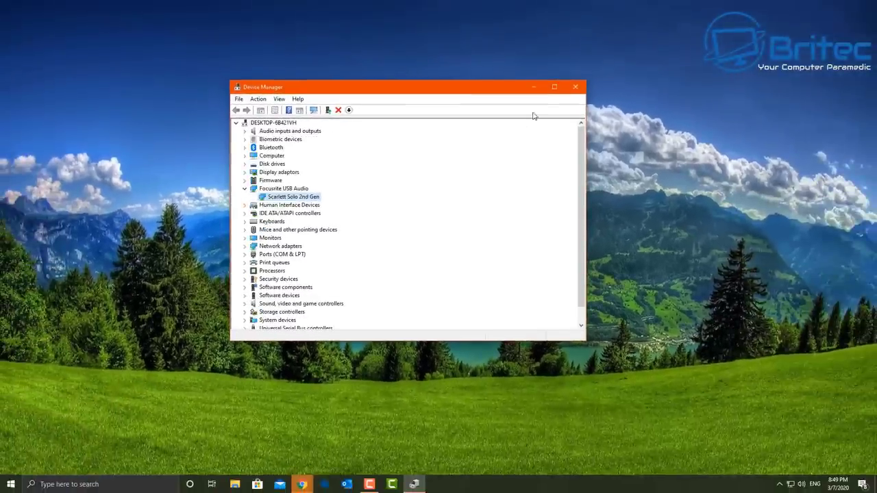
click(576, 87)
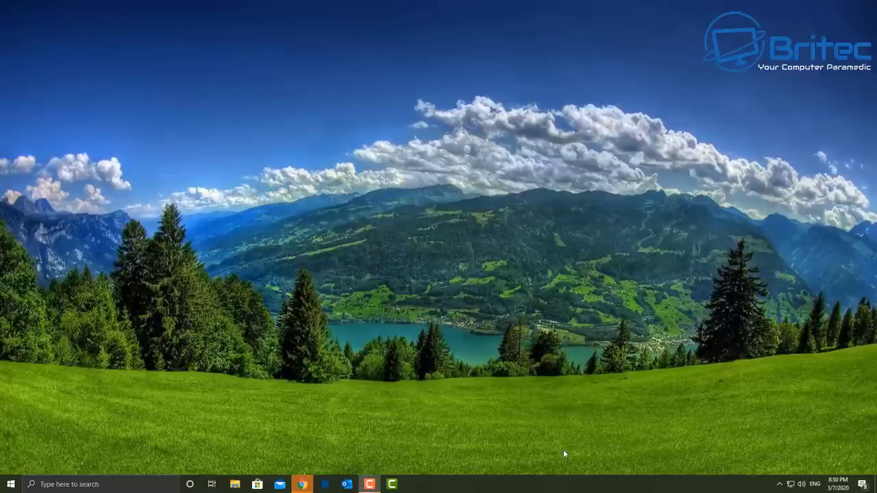
Go to the Privacy > Microphone page in Windows Settings
click(10, 484)
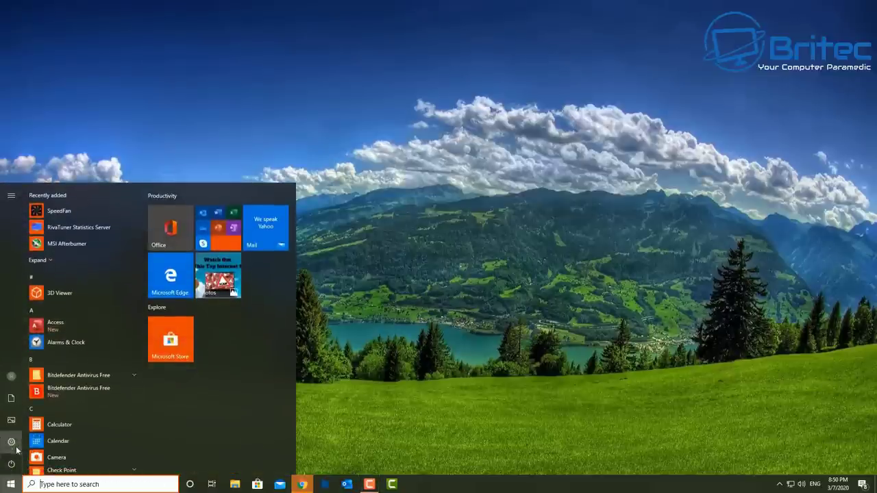
click(17, 450)
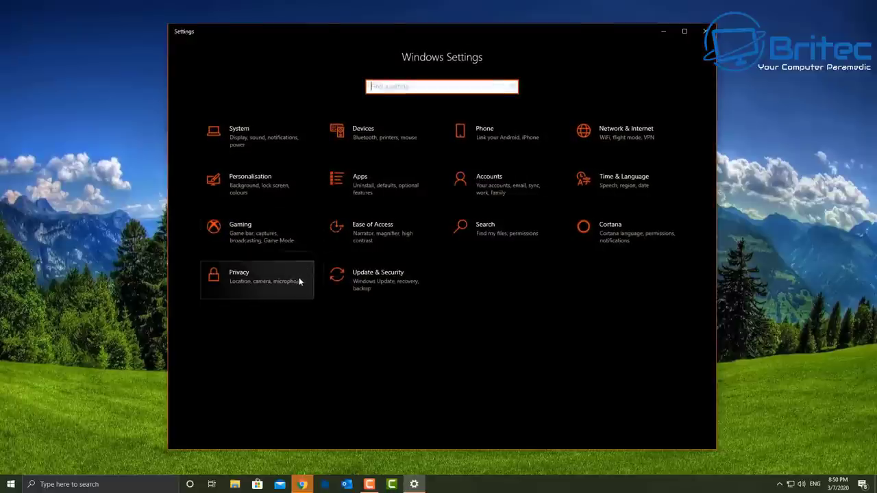
click(252, 274)
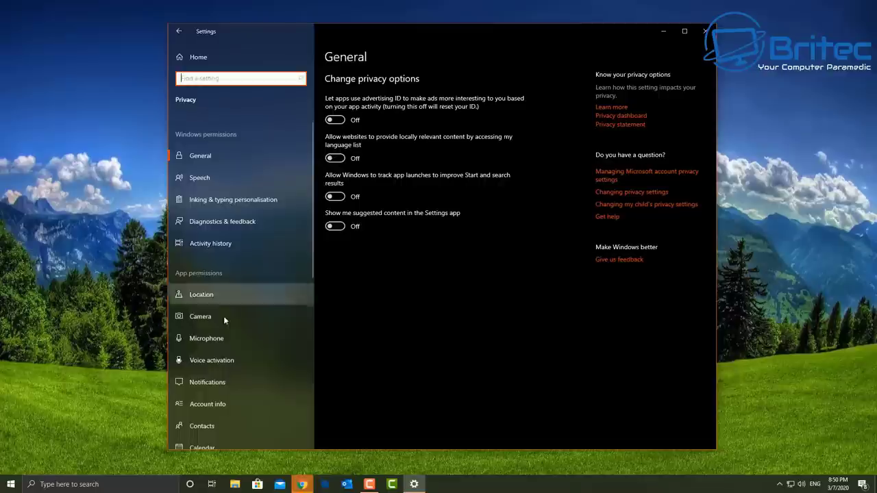
scroll(217, 349, down, 1)
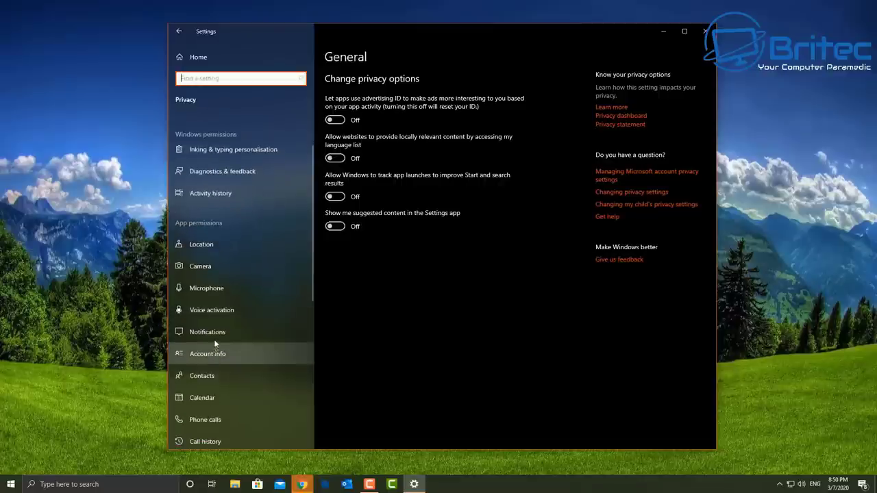
click(209, 289)
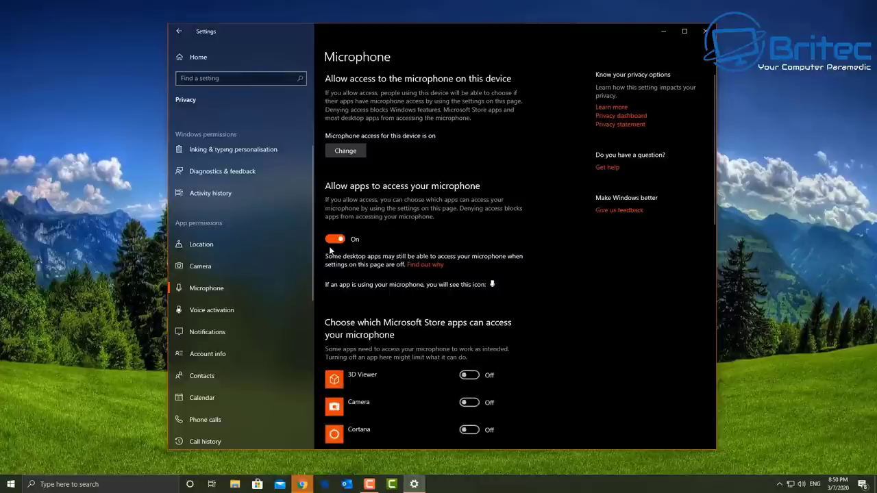
Confirm microphone access is On for this device and for desktop apps
click(348, 153)
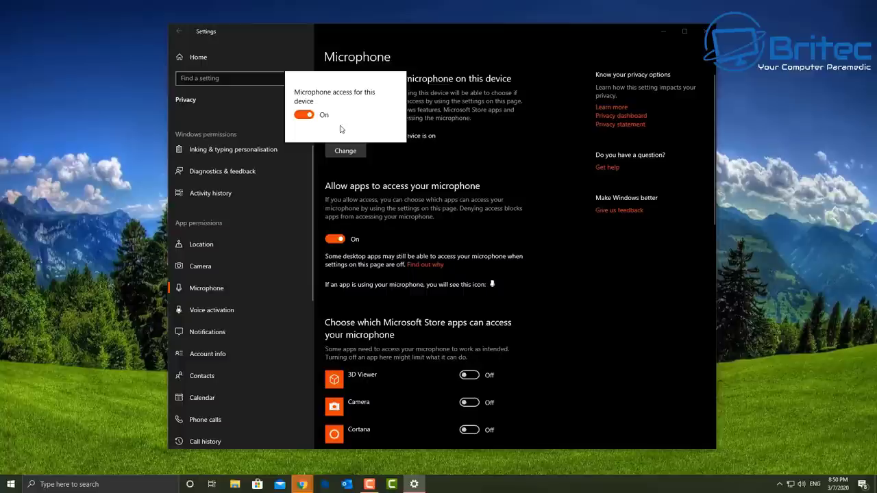
click(576, 279)
scroll(566, 329, down, 3)
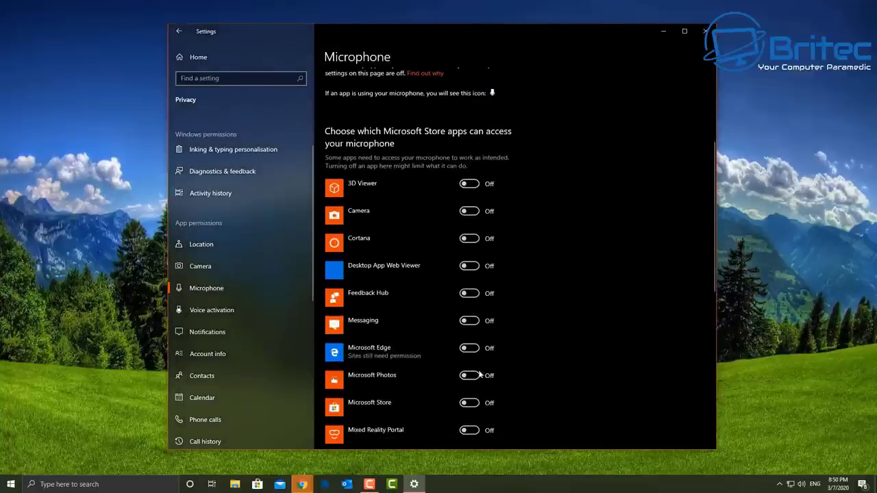
scroll(478, 375, down, 4)
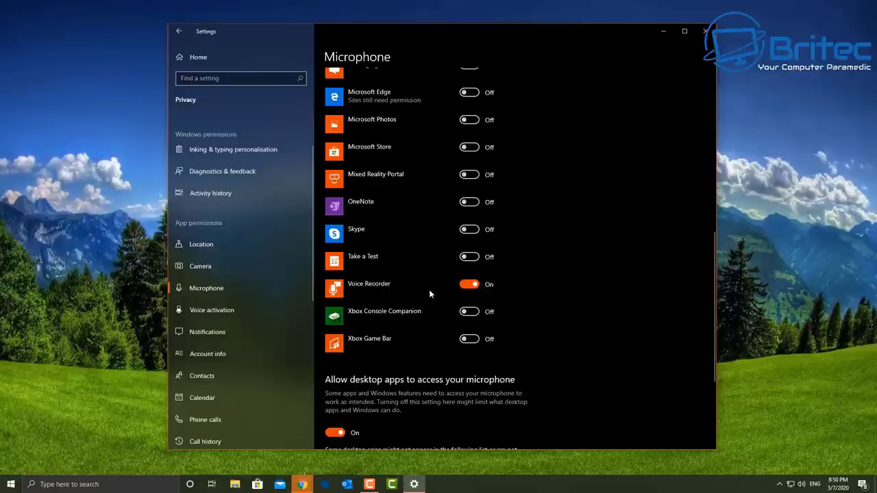
scroll(429, 289, down, 3)
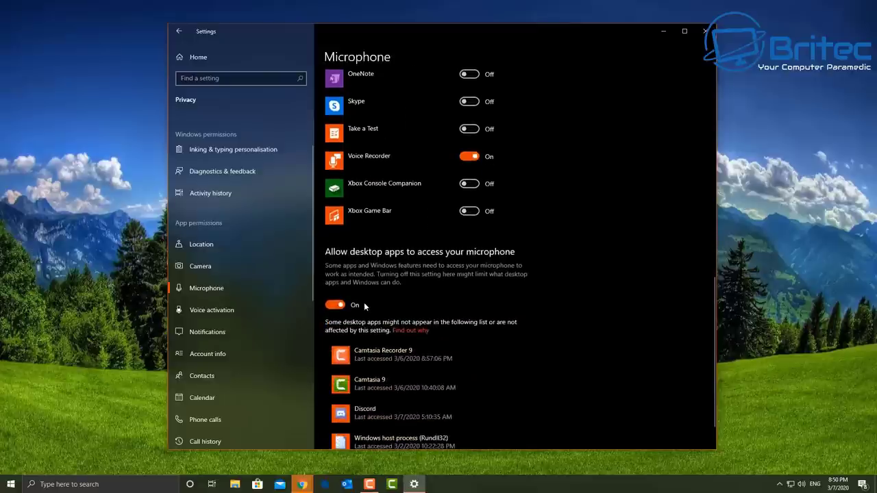
scroll(364, 302, down, 1)
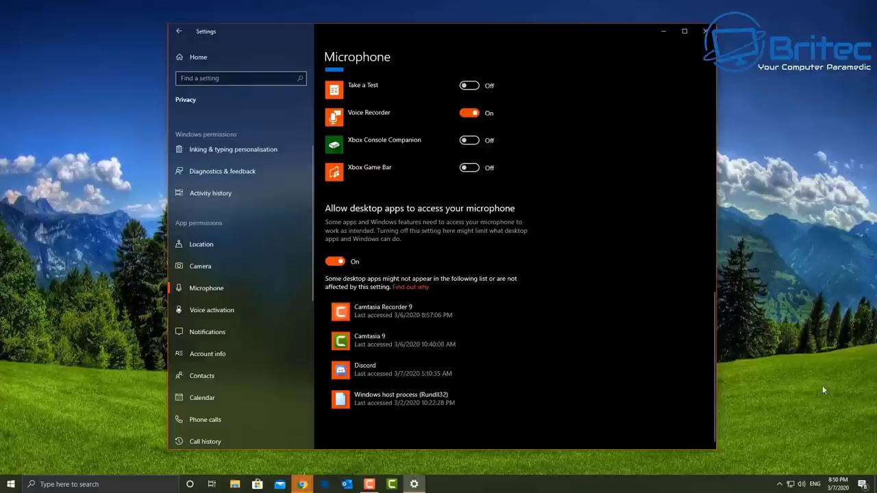
Close Settings and check Camtasia's Voice Narration recording device list, which stays empty
click(705, 30)
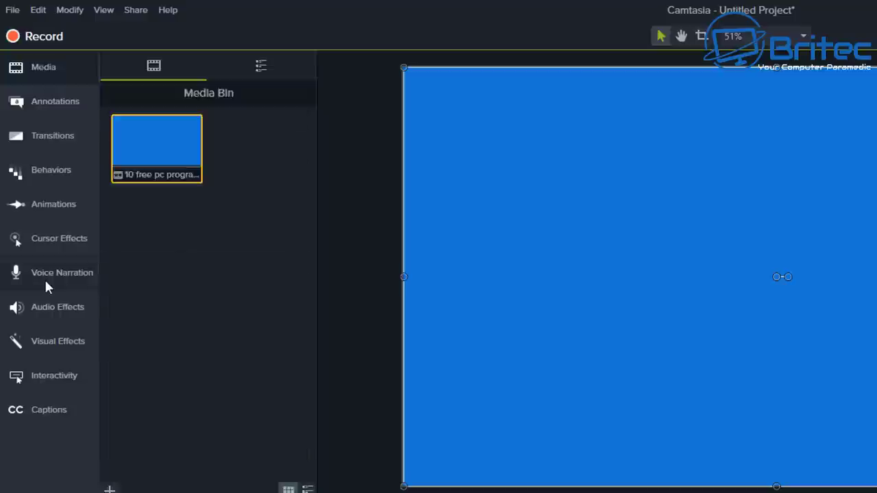
click(46, 284)
click(280, 89)
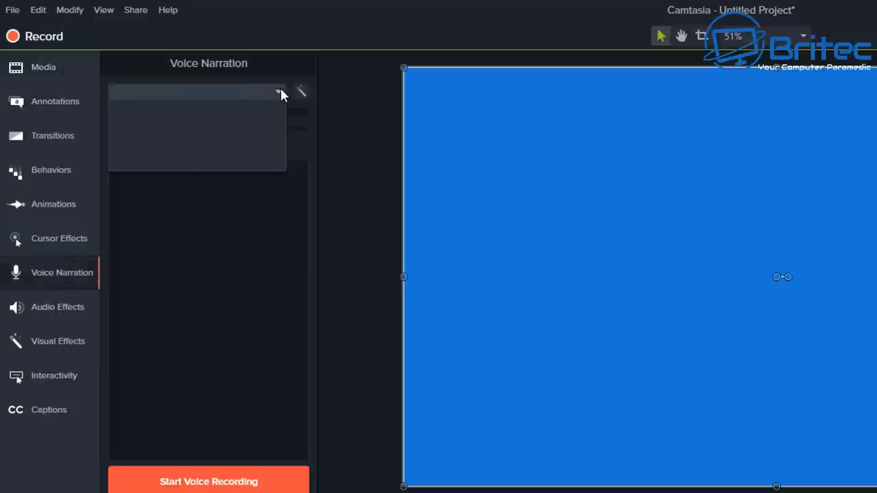
click(281, 89)
click(280, 90)
click(257, 86)
click(277, 89)
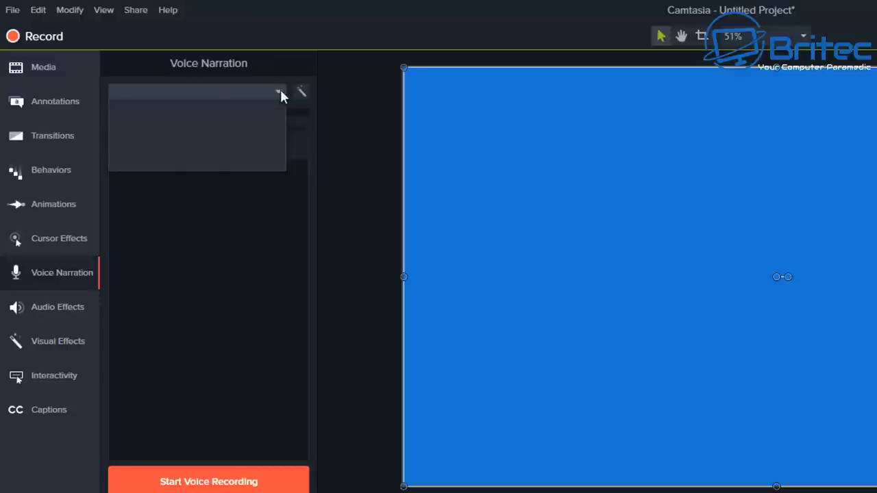
click(281, 89)
click(260, 89)
click(192, 272)
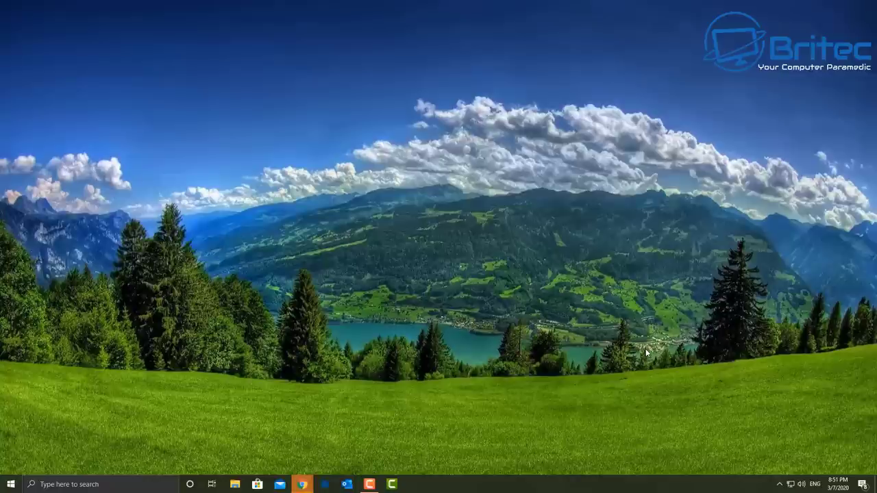
From the speaker icon, open the Sound Control Panel and review its Recording and Sounds tabs
right_click(801, 484)
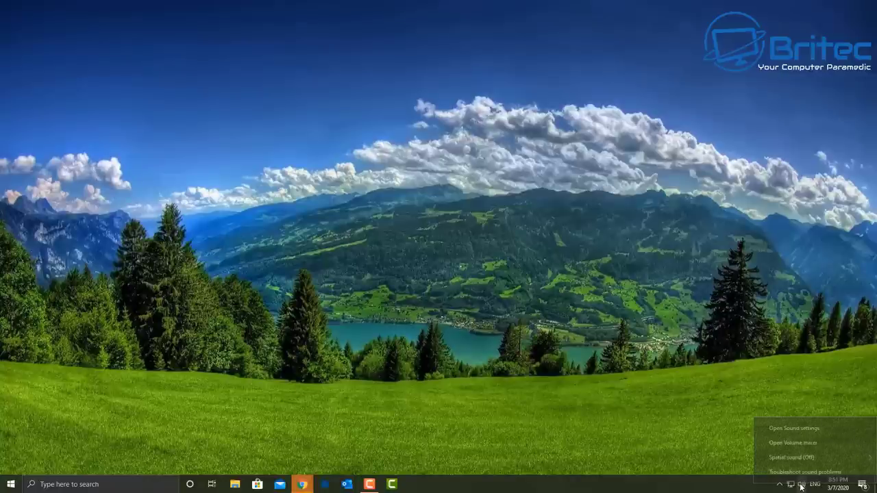
click(795, 430)
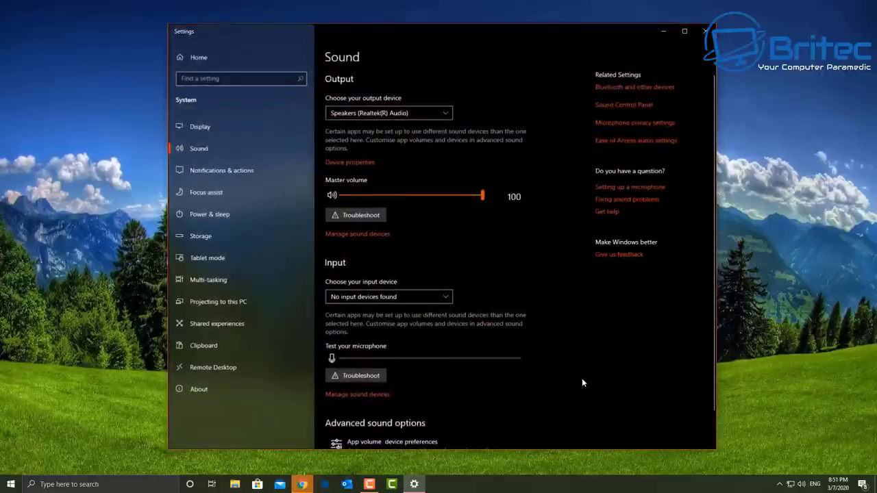
click(637, 106)
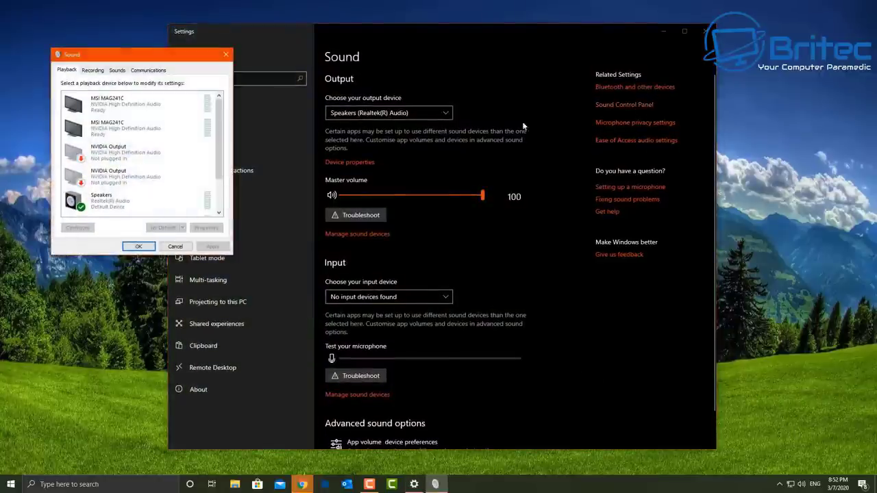
drag(134, 61, 423, 146)
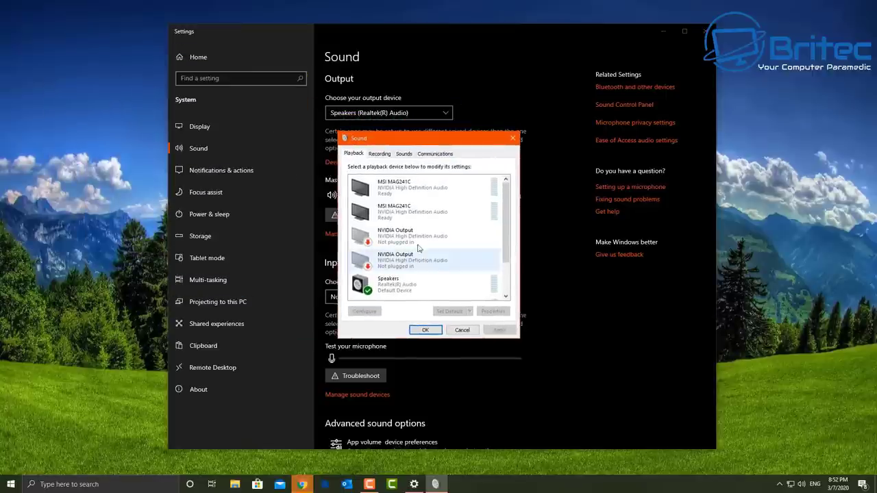
click(380, 156)
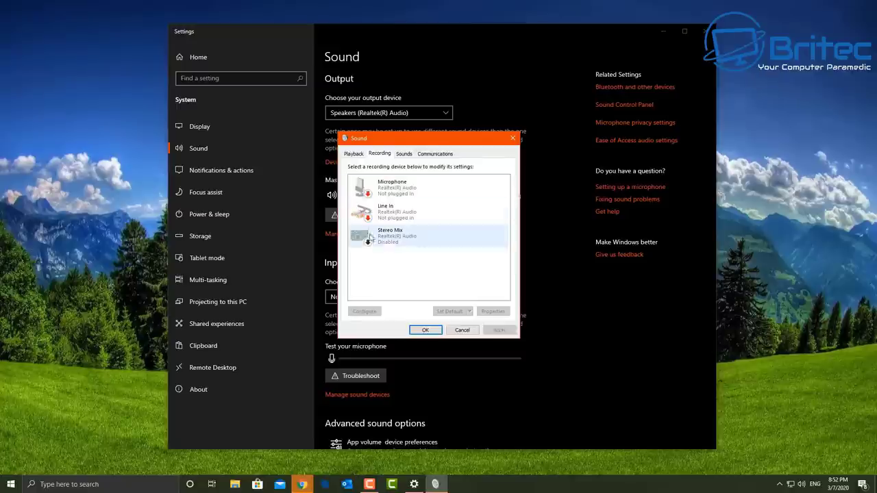
click(402, 155)
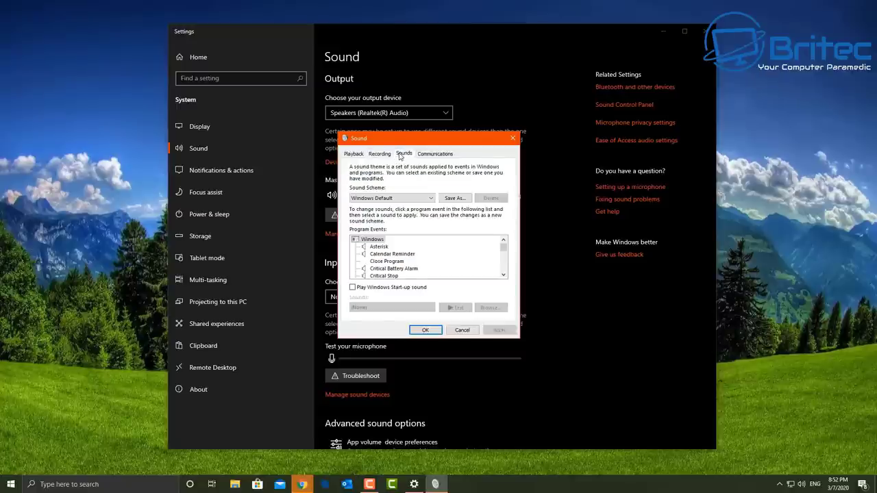
scroll(502, 252, down, 2)
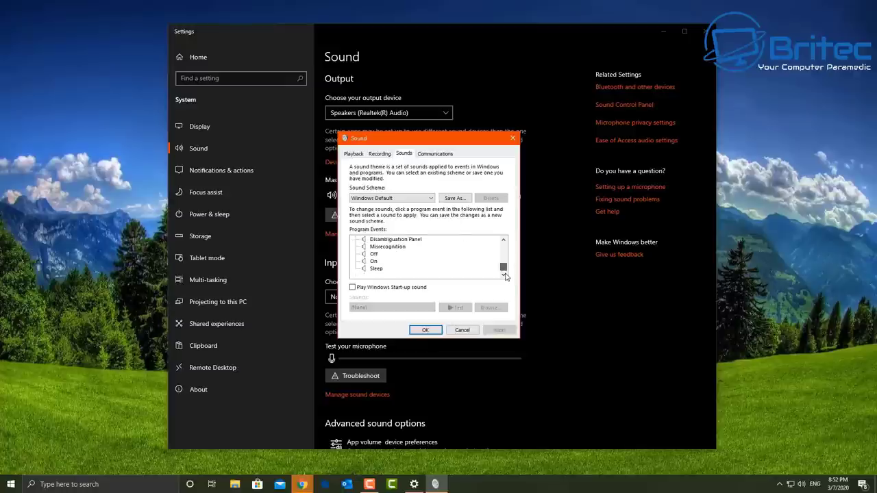
scroll(502, 252, up, 2)
click(356, 154)
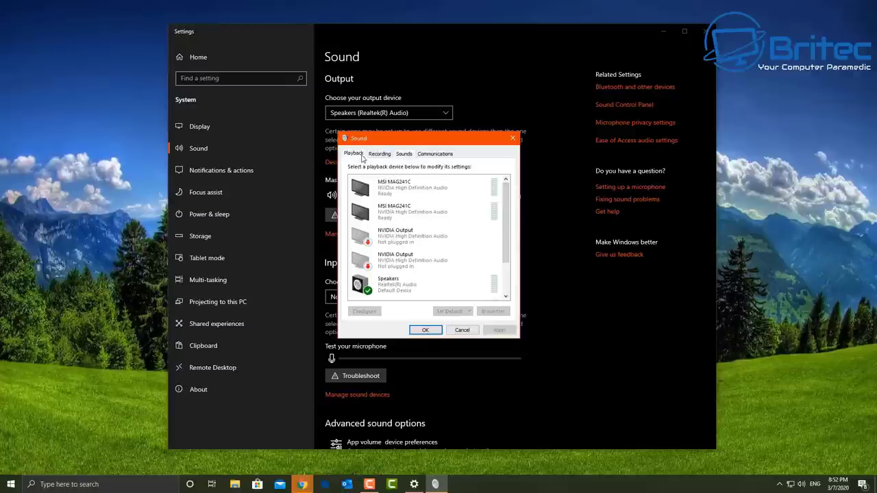
Set Communications activity to 'Do nothing', apply it, and close the Sound dialog
click(436, 154)
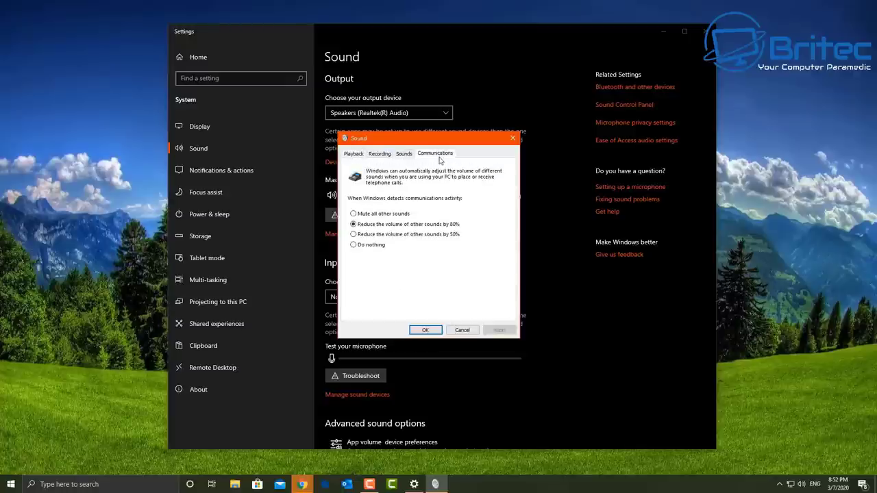
click(353, 245)
click(499, 329)
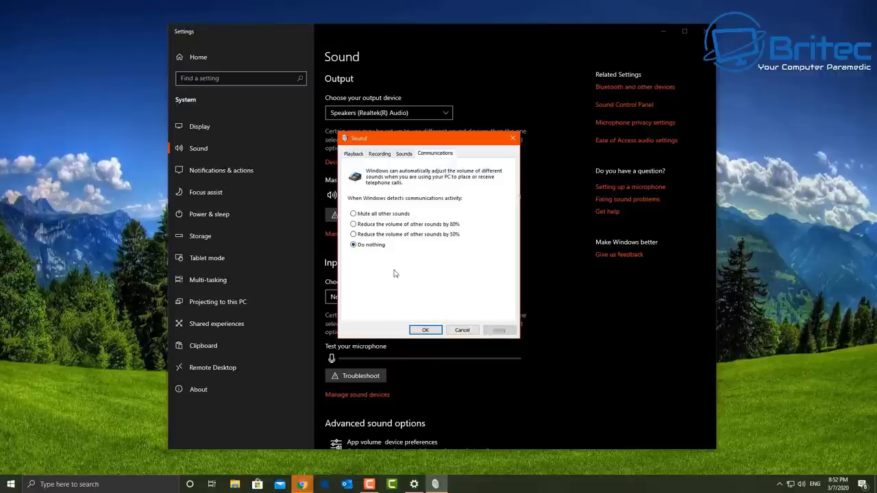
click(378, 154)
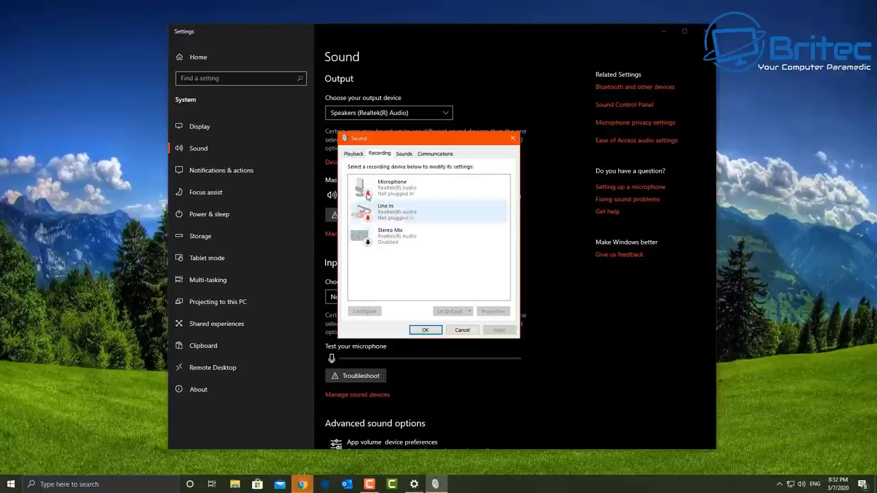
click(353, 154)
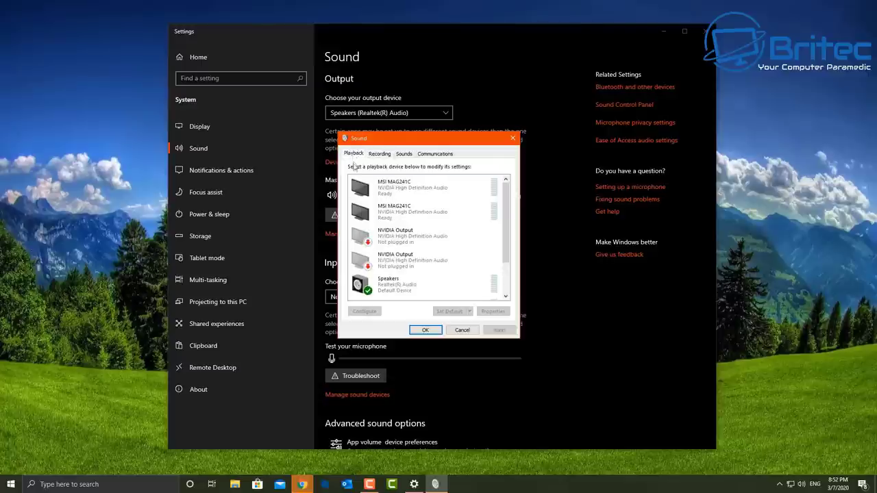
scroll(423, 281, down, 1)
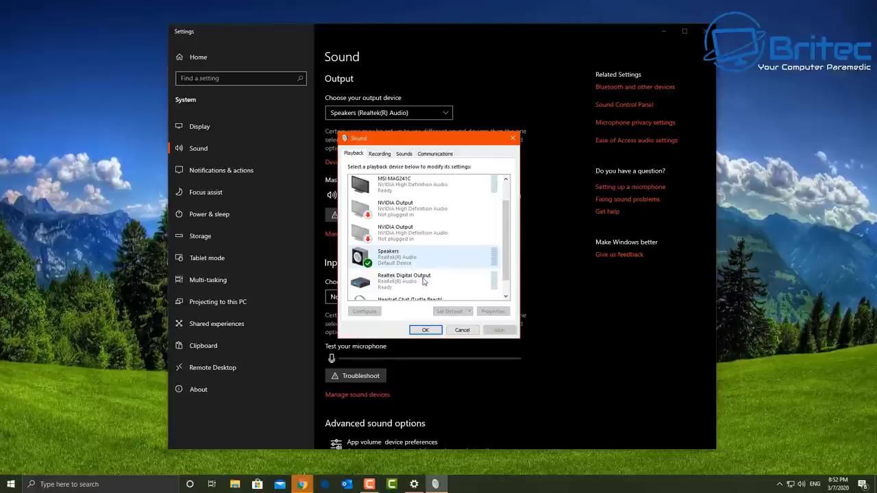
scroll(423, 281, down, 1)
click(425, 330)
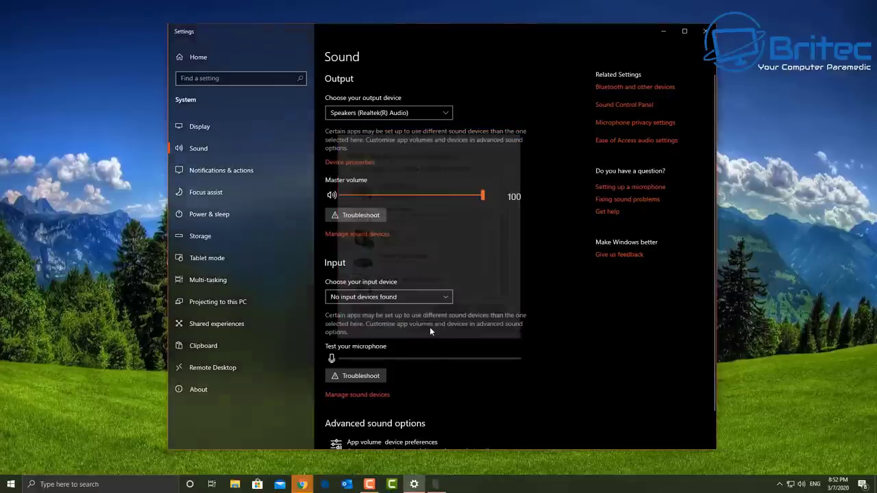
Close and reopen Settings on the System > Sound page
click(705, 31)
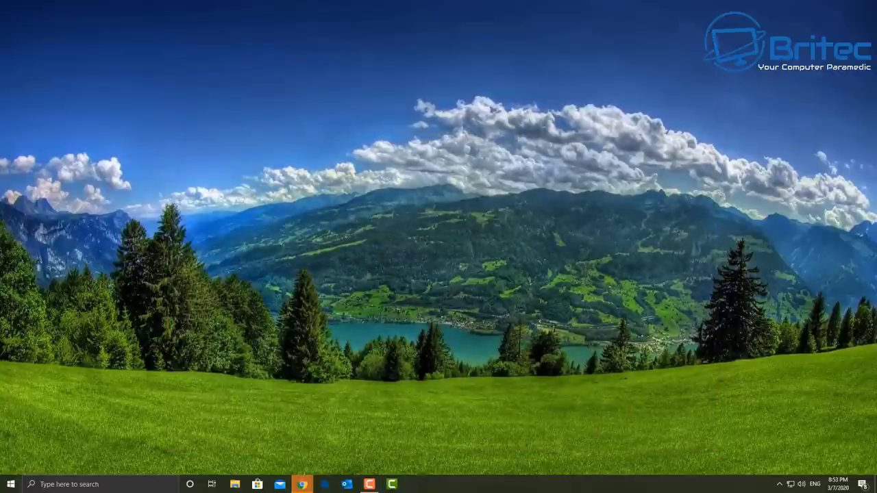
click(11, 485)
click(11, 438)
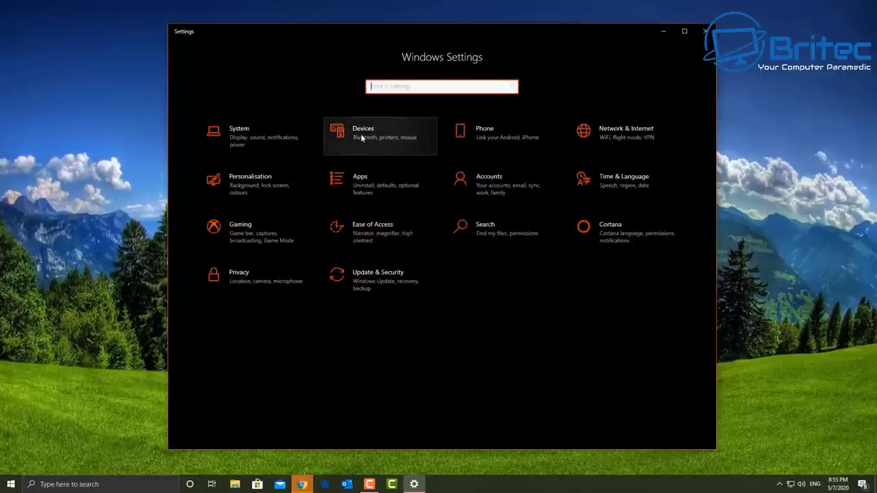
click(271, 140)
click(207, 148)
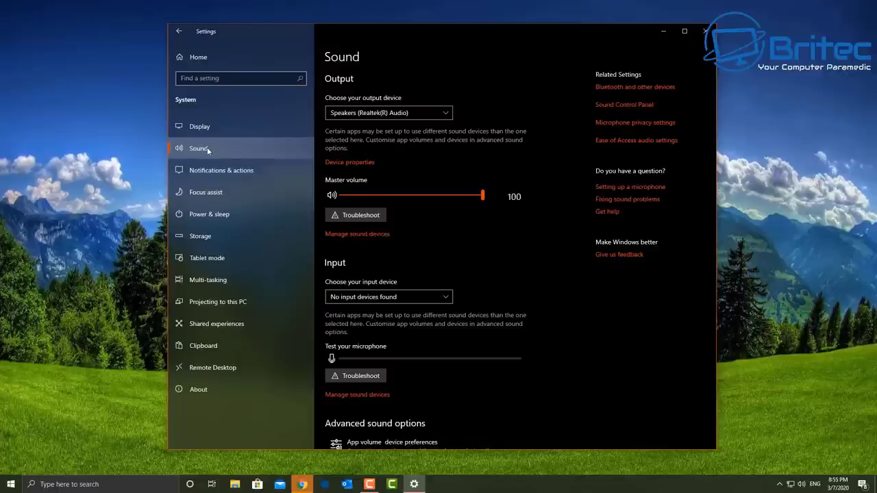
Keep the Realtek speakers as output and open Manage sound devices
click(437, 113)
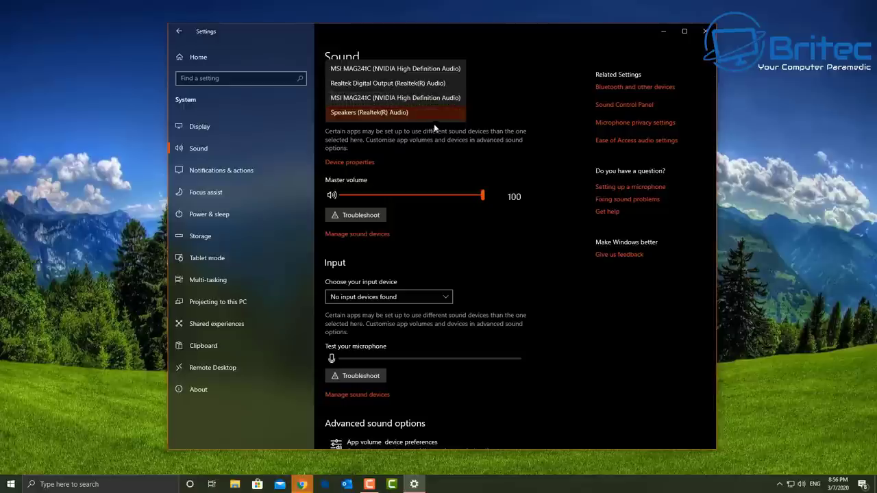
click(500, 118)
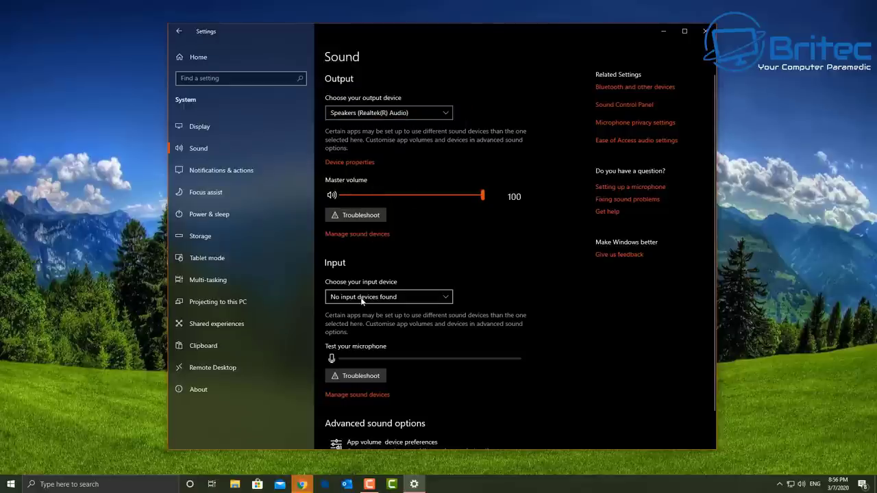
click(357, 234)
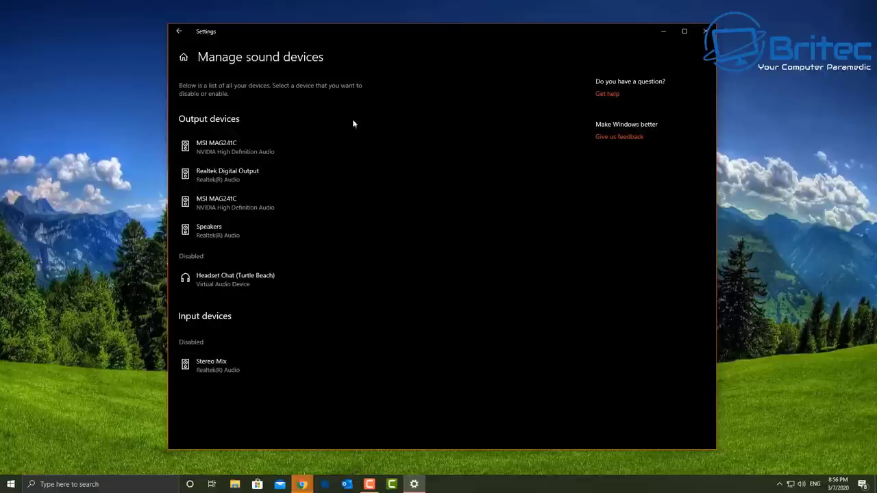
In App volume and device preferences, keep the recording app's output at Default
click(178, 31)
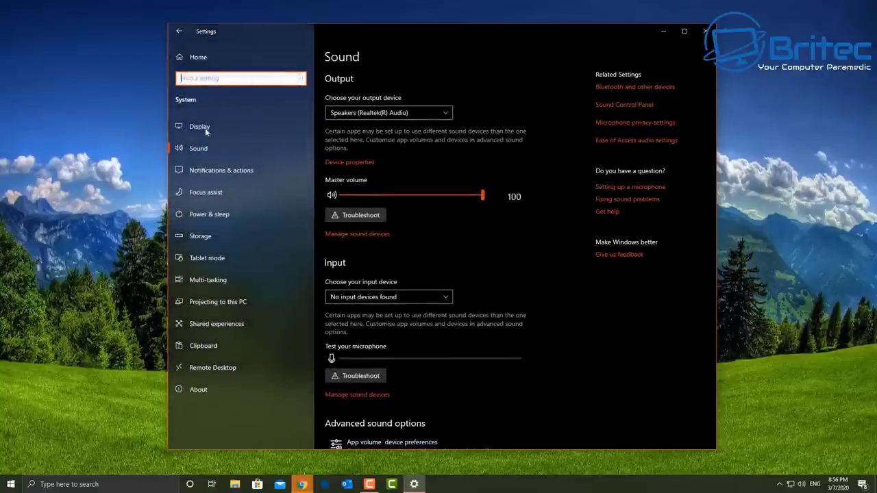
scroll(393, 311, down, 1)
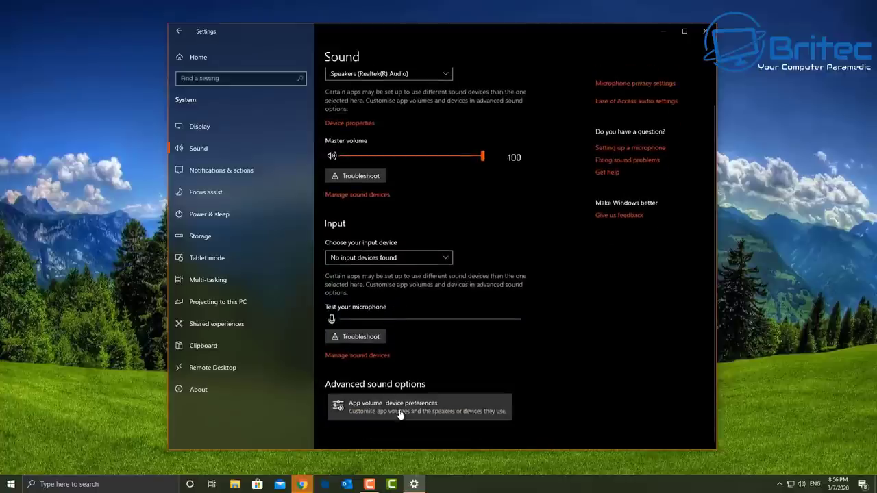
click(401, 411)
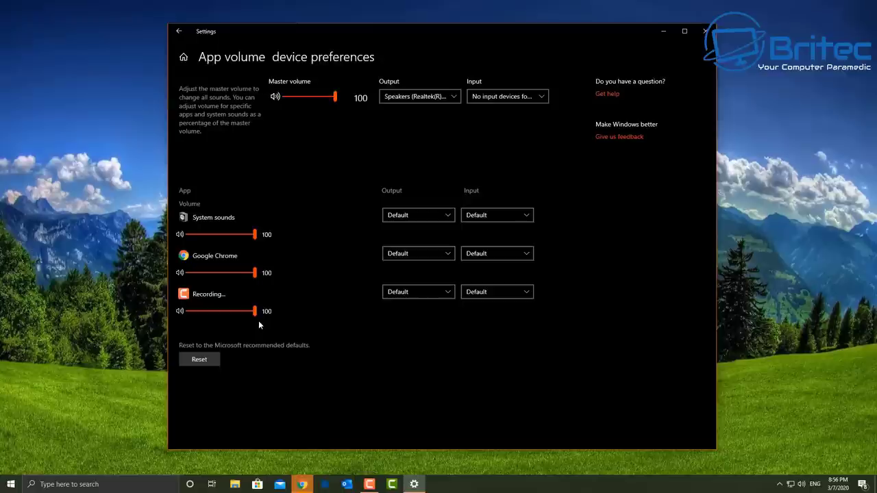
click(511, 290)
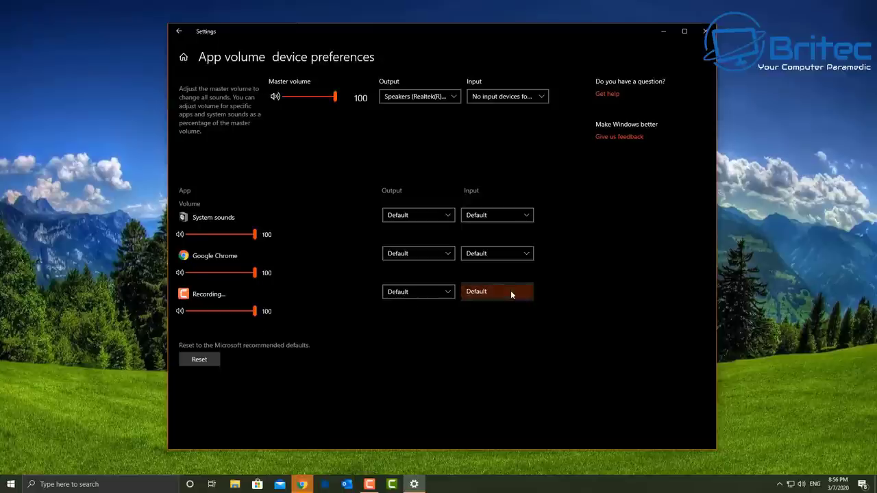
click(421, 299)
click(446, 291)
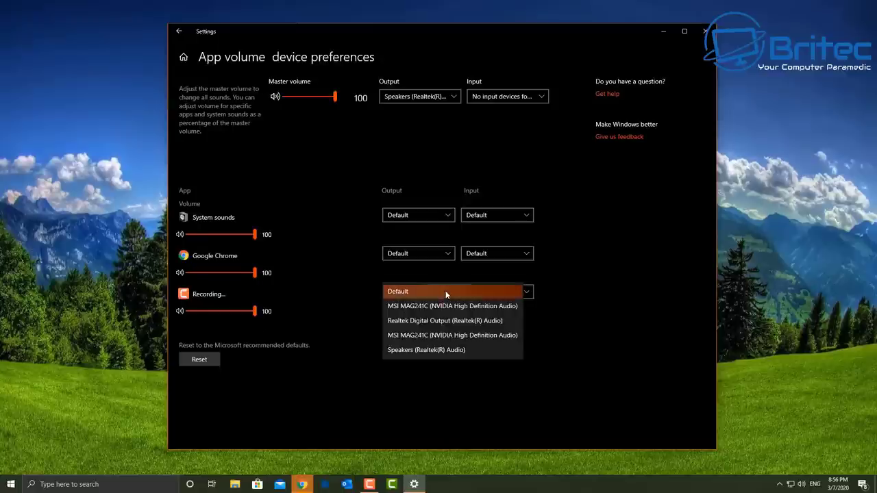
click(531, 293)
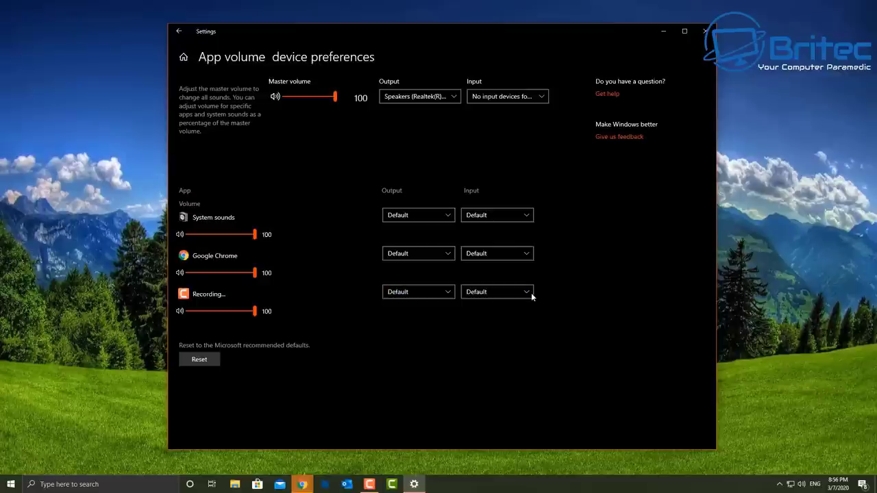
Check the recording app's and overall input device lists, then return to the Sound page
click(530, 296)
click(487, 293)
click(468, 294)
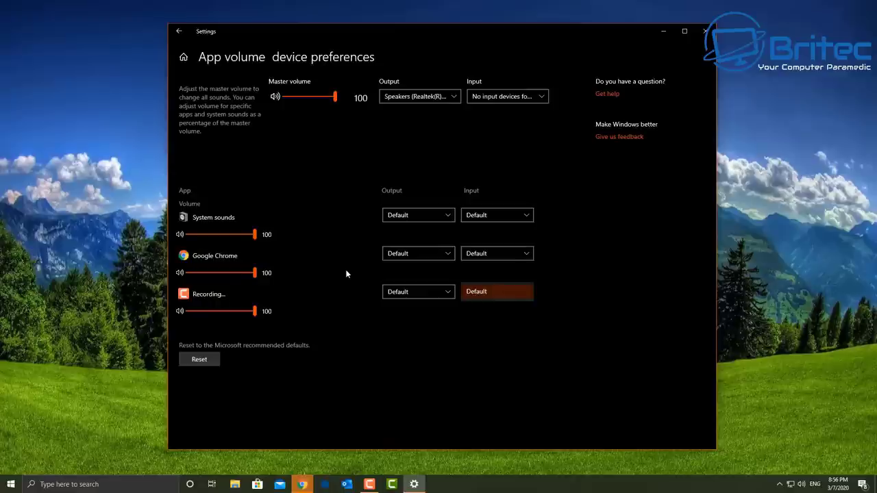
click(544, 97)
click(541, 96)
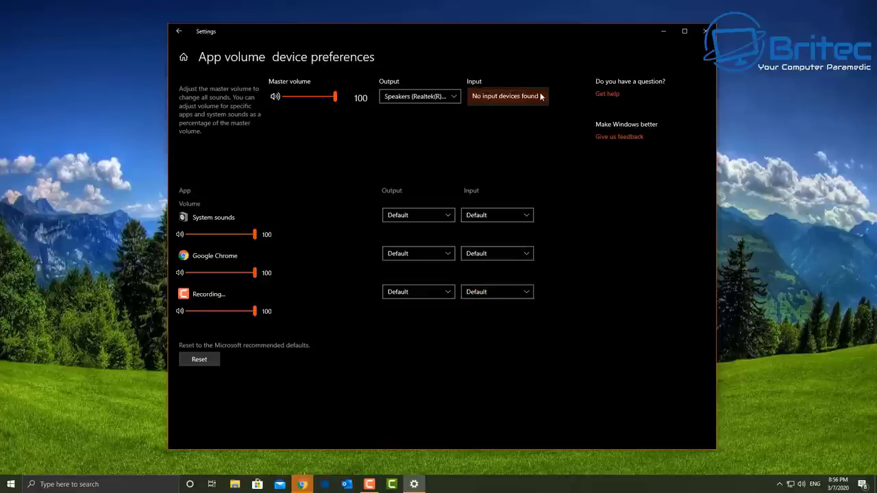
click(540, 97)
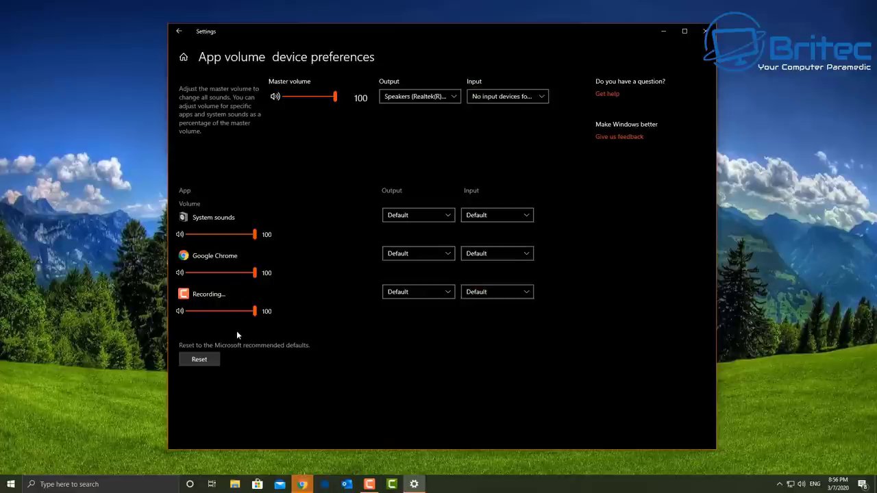
click(179, 30)
scroll(403, 351, down, 1)
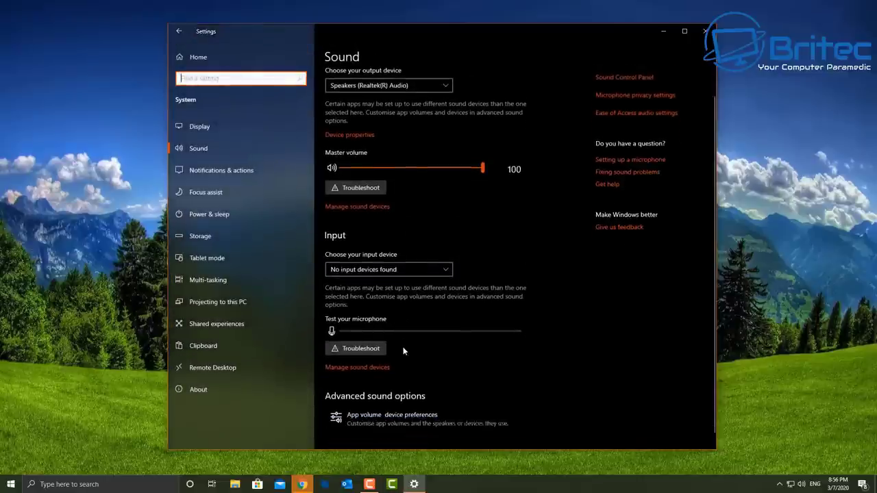
Run the Recording Audio troubleshooter on the Realtek microphone until it reports 'unplugged', then close it
click(363, 338)
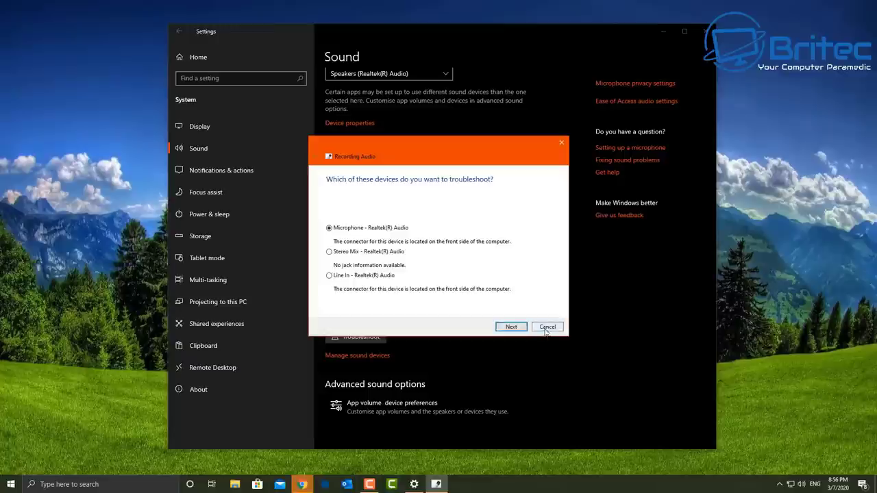
click(511, 326)
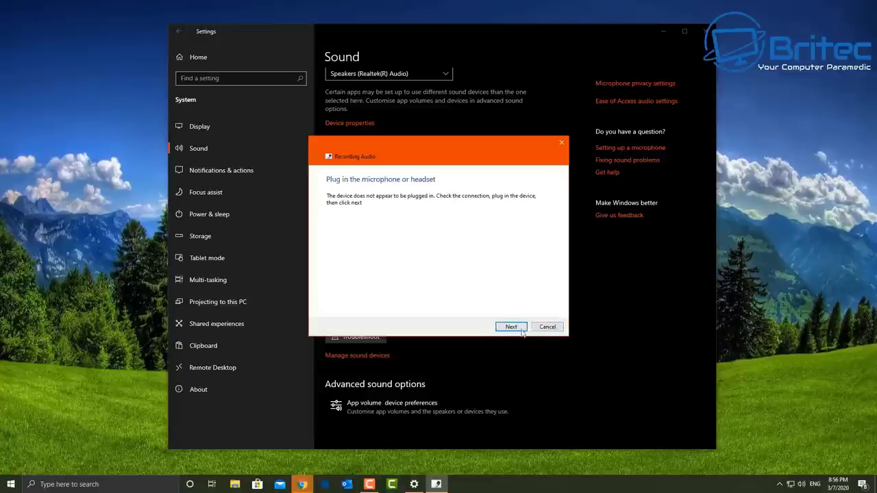
click(520, 330)
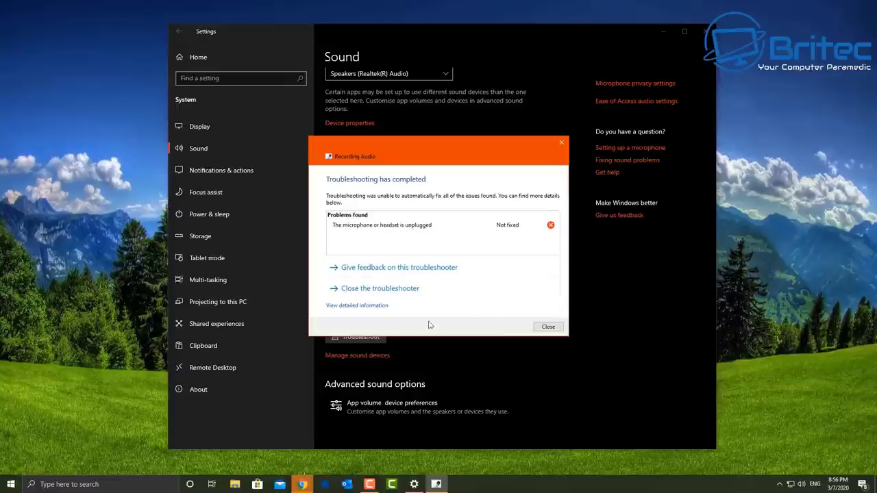
click(548, 327)
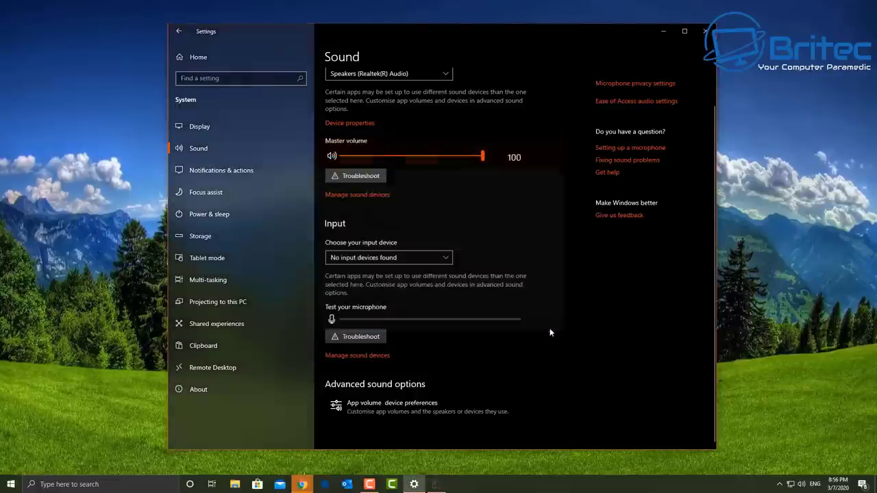
click(616, 147)
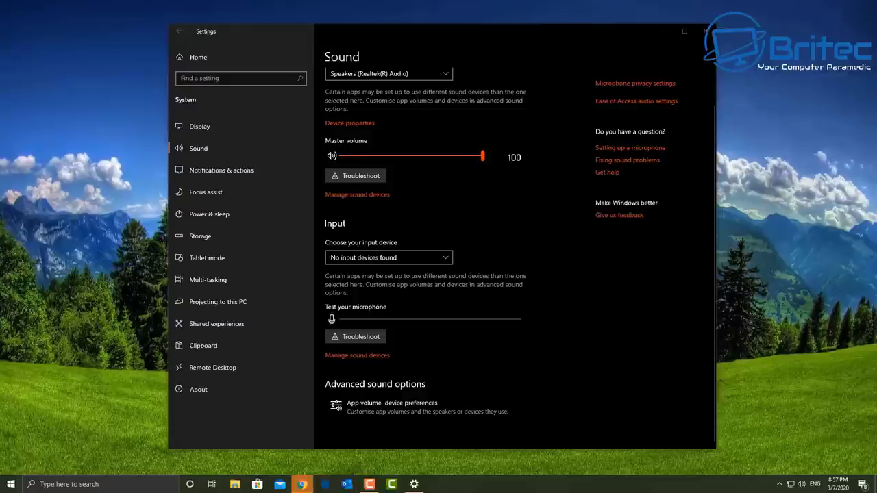
Close Settings and reopen Device Manager from the Start right-click menu
key(alt+F4)
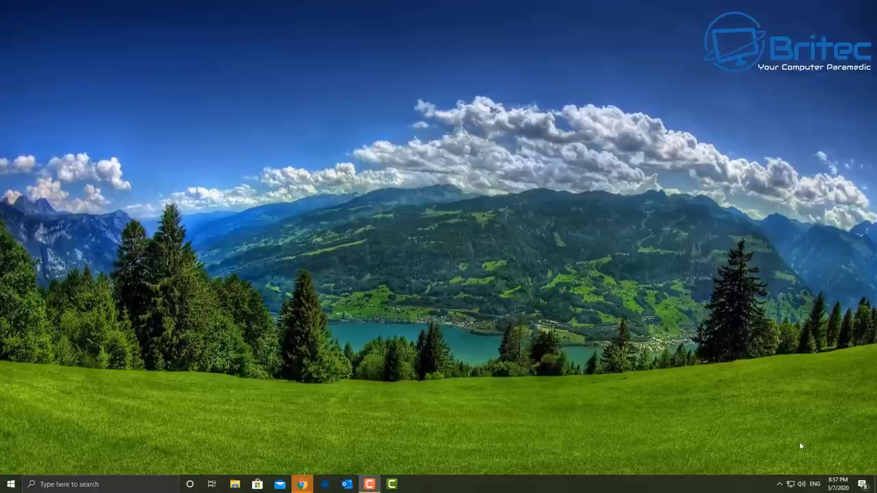
click(780, 485)
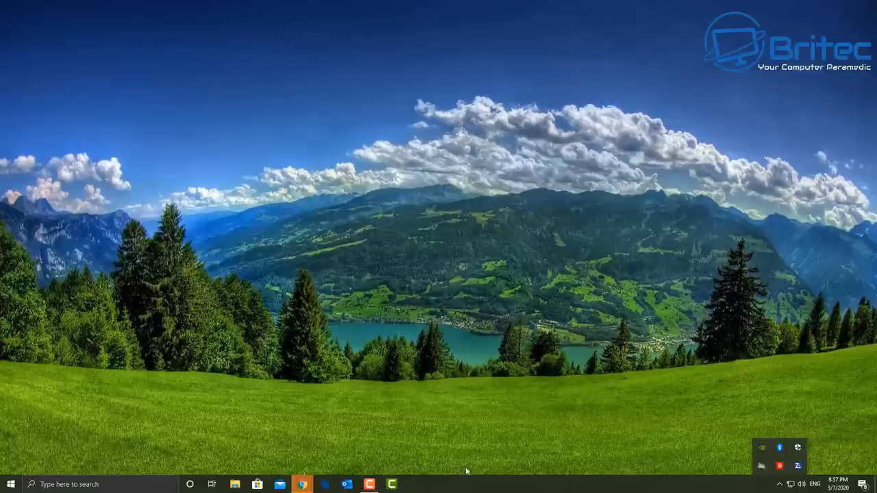
click(8, 484)
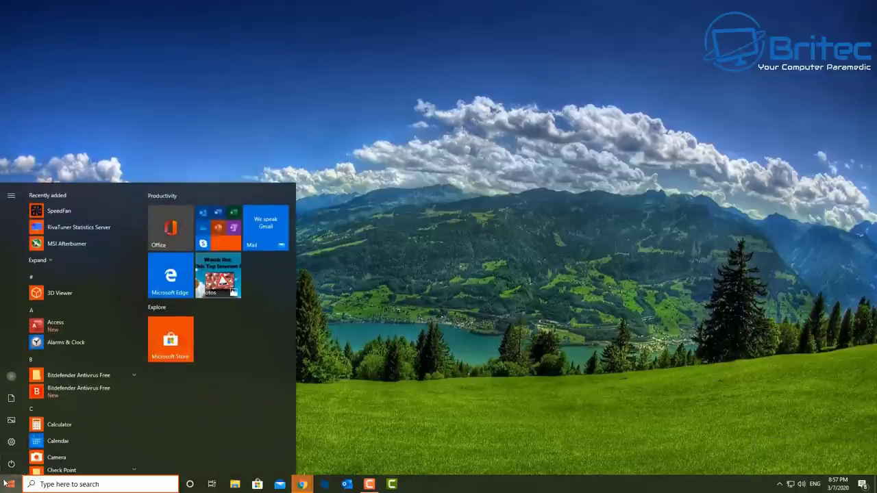
click(4, 484)
right_click(3, 484)
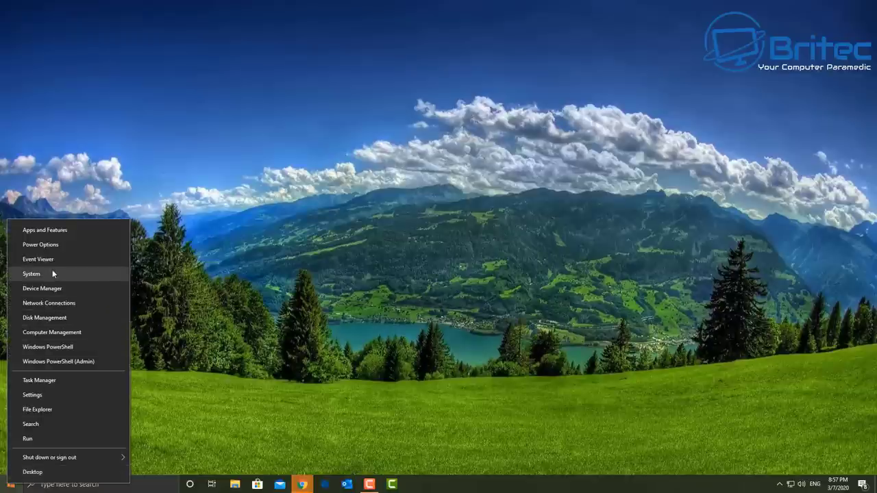
click(45, 288)
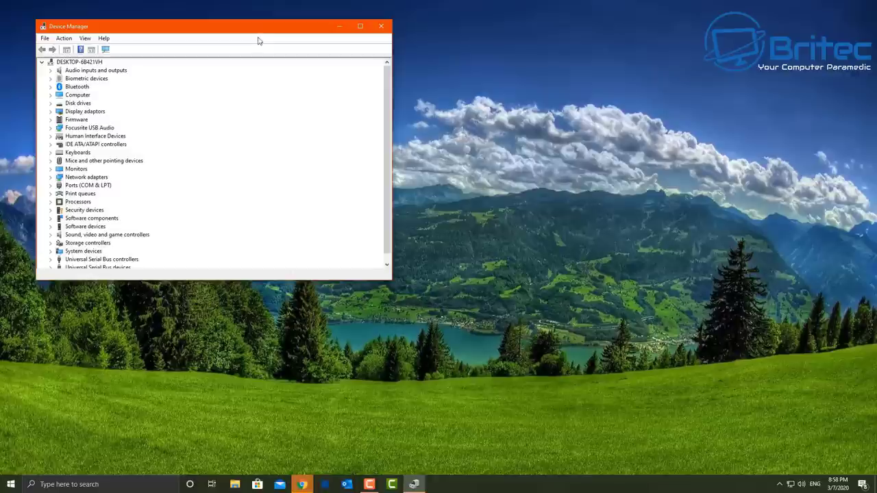
drag(258, 28, 346, 64)
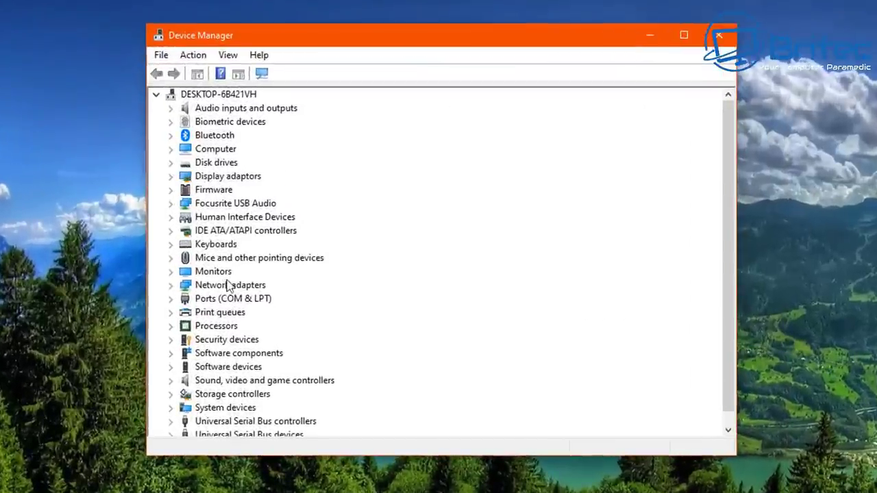
scroll(232, 318, down, 1)
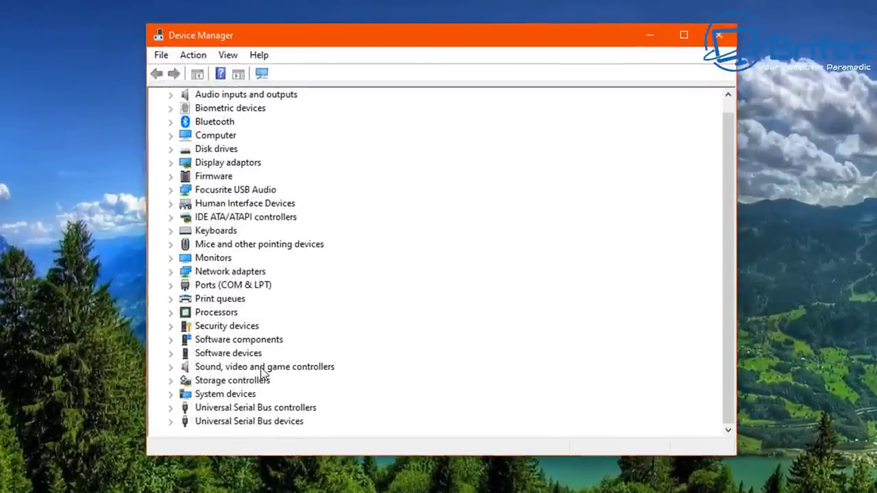
Turn on View > Show hidden devices in Device Manager
click(228, 55)
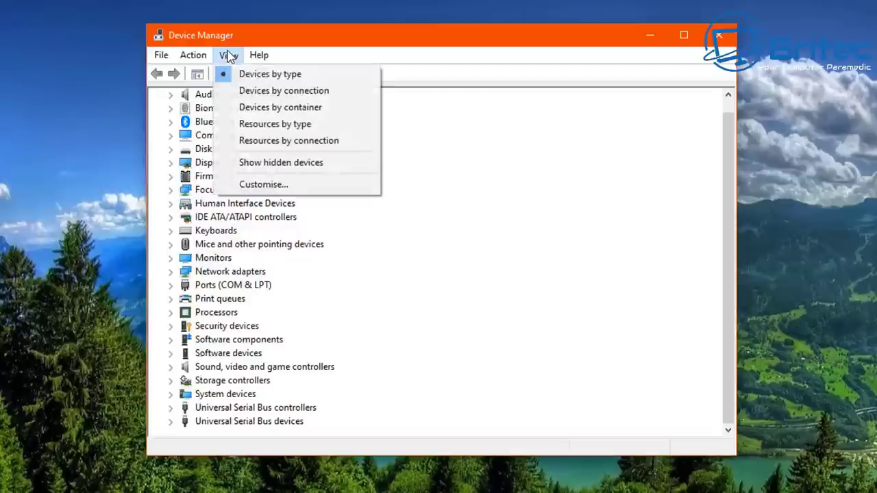
click(254, 162)
scroll(307, 355, down, 2)
scroll(315, 359, up, 2)
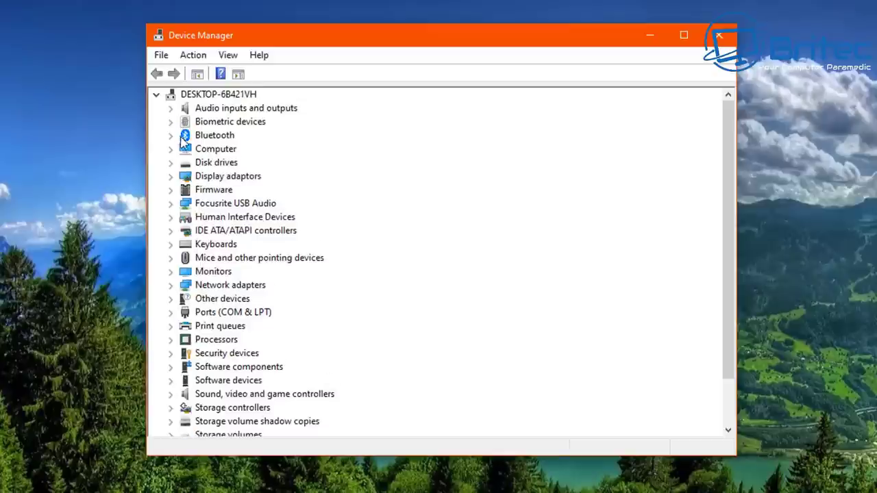
Uninstall the greyed duplicate Scarlett Solo 2nd Gen and its driver, then select the remaining Scarlett
click(171, 204)
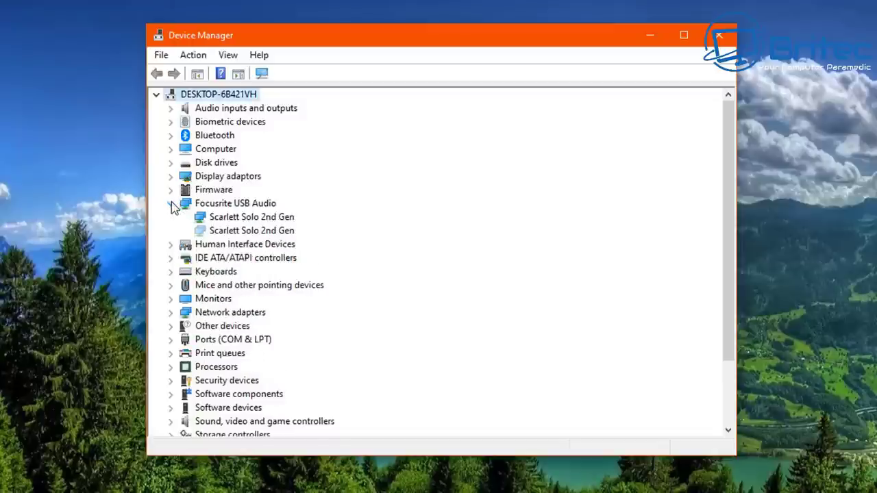
click(230, 232)
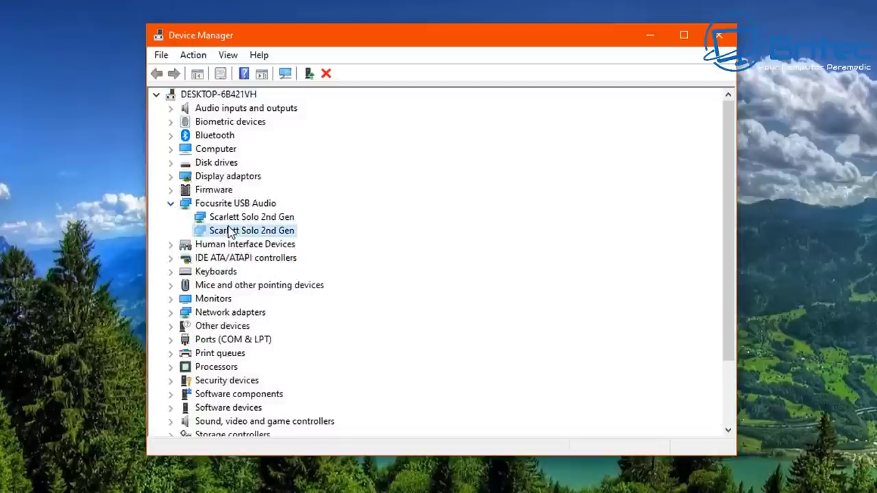
right_click(230, 233)
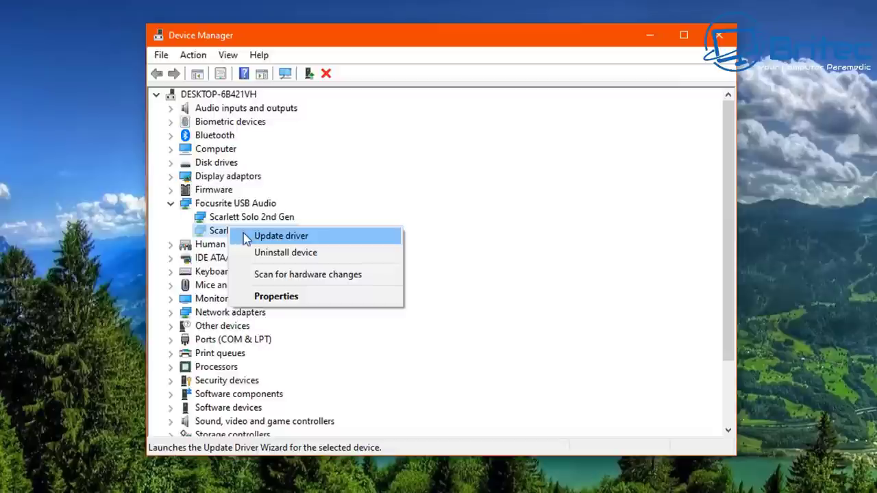
click(298, 258)
click(425, 303)
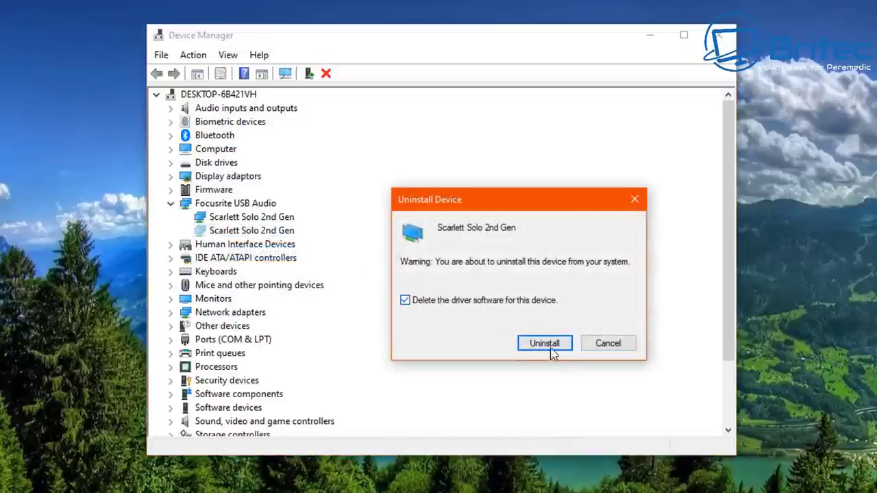
click(552, 348)
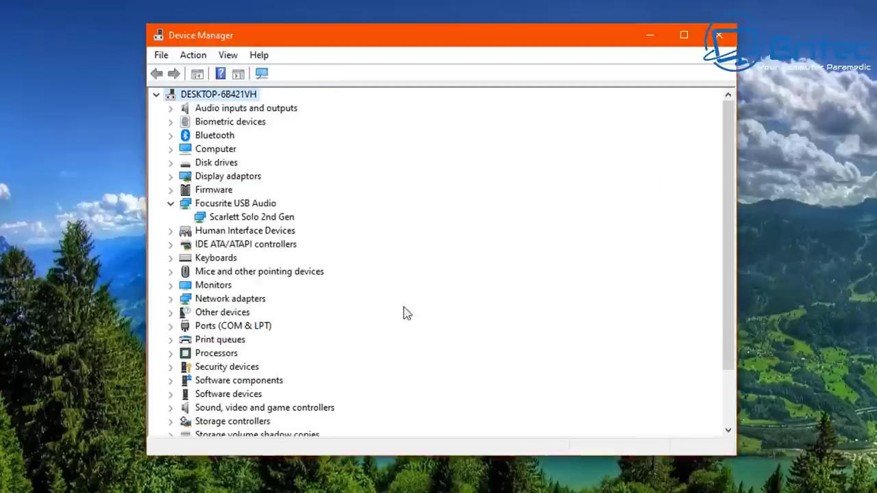
click(220, 220)
right_click(220, 220)
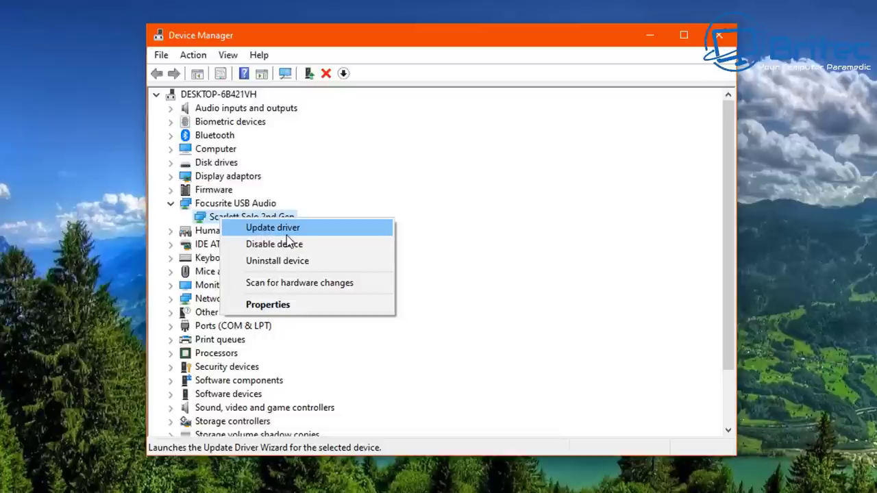
Disable the Scarlett Solo 2nd Gen, confirm, then enable it again
click(279, 244)
click(556, 302)
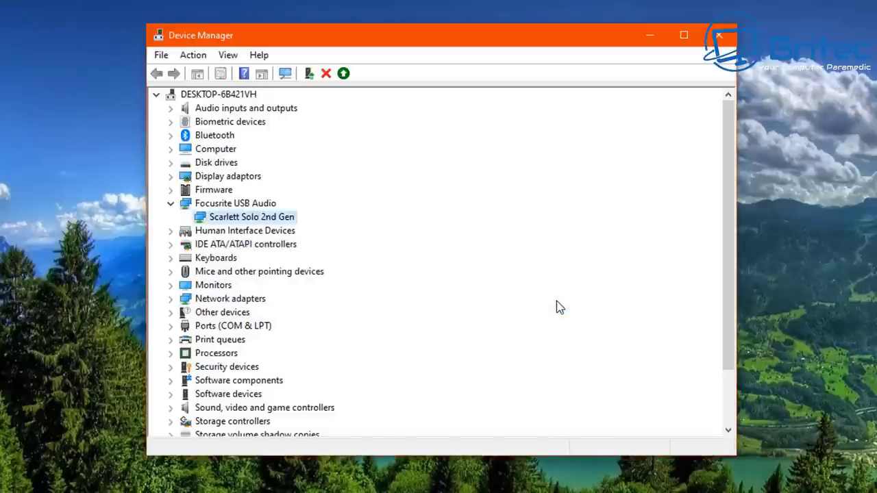
right_click(223, 226)
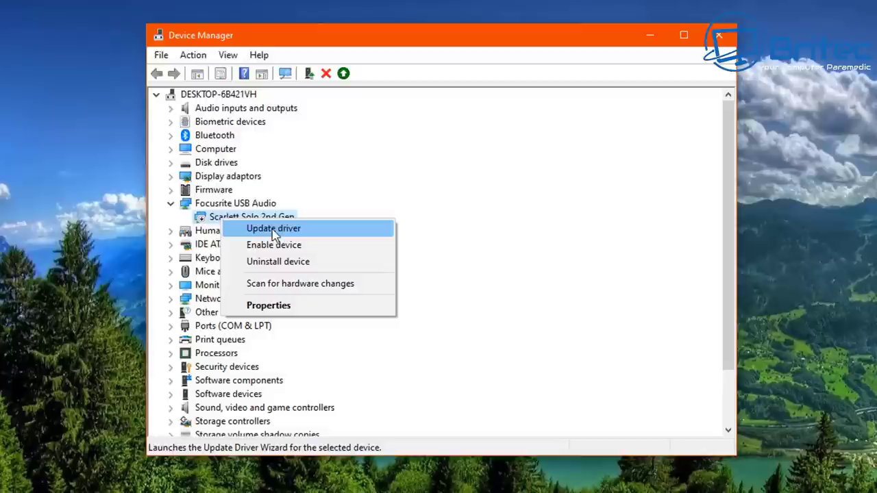
click(277, 245)
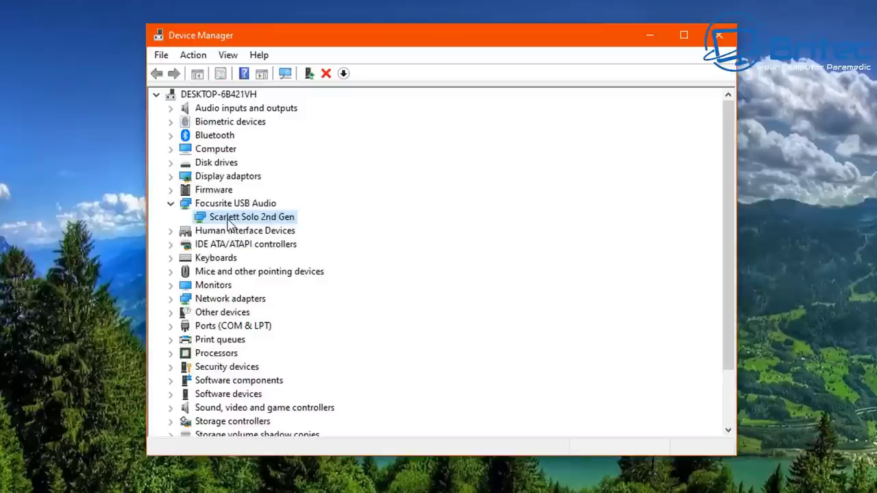
Manually install the USB Composite Device driver for the Scarlett Solo 2nd Gen
right_click(236, 218)
click(283, 227)
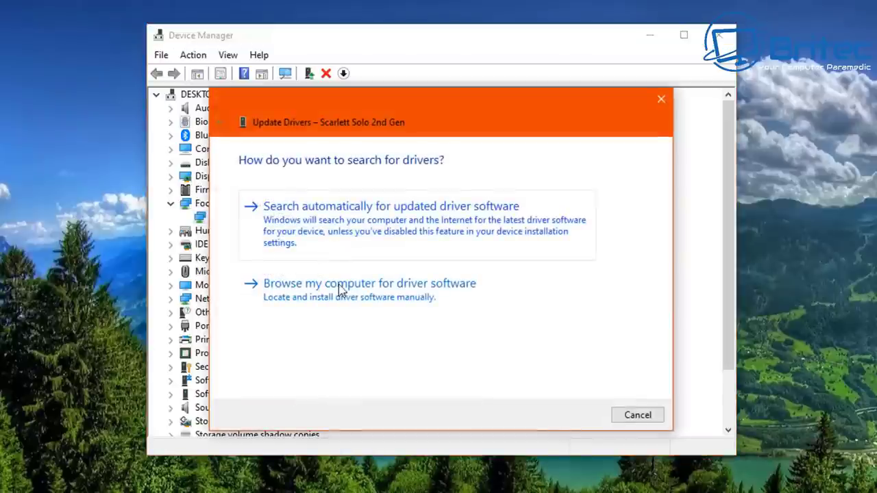
click(338, 288)
click(342, 327)
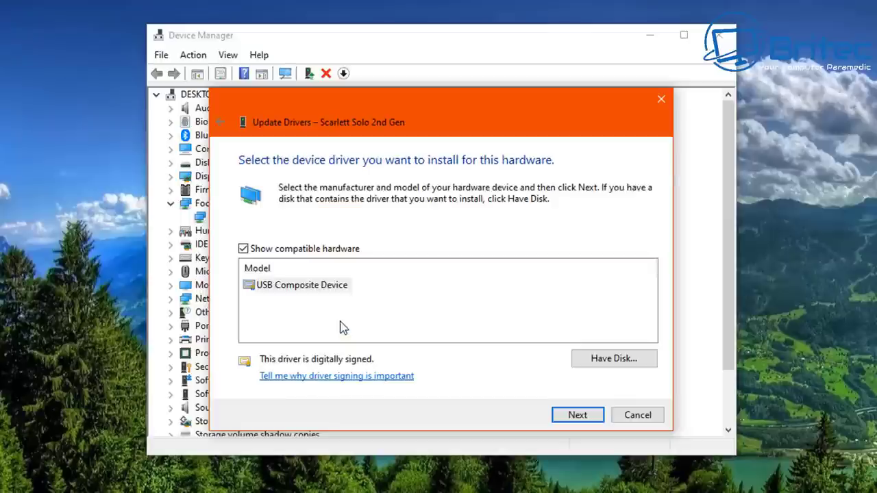
click(312, 291)
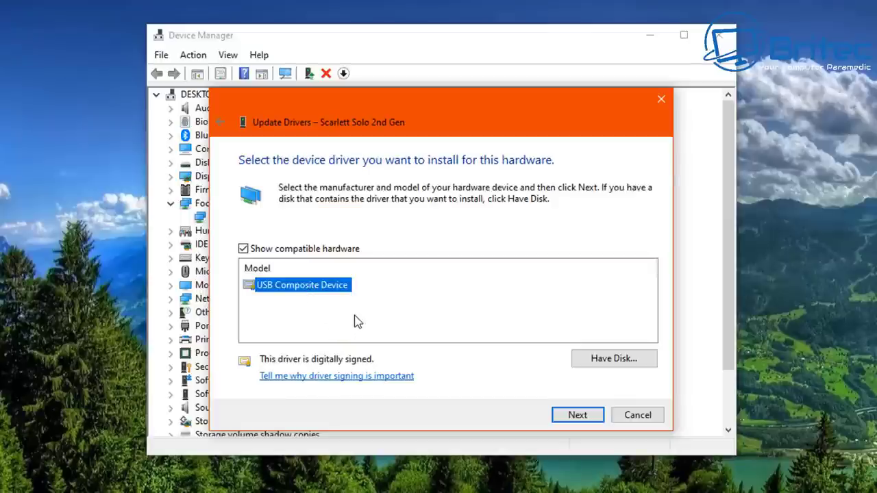
click(587, 417)
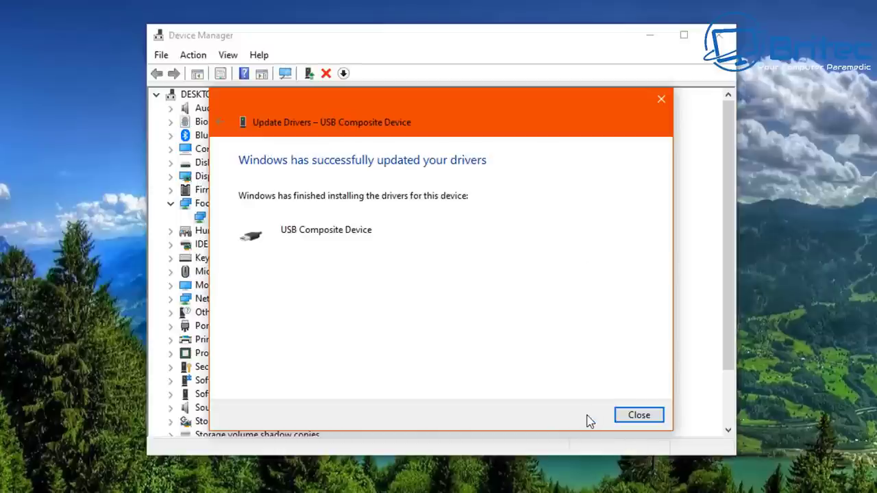
click(628, 415)
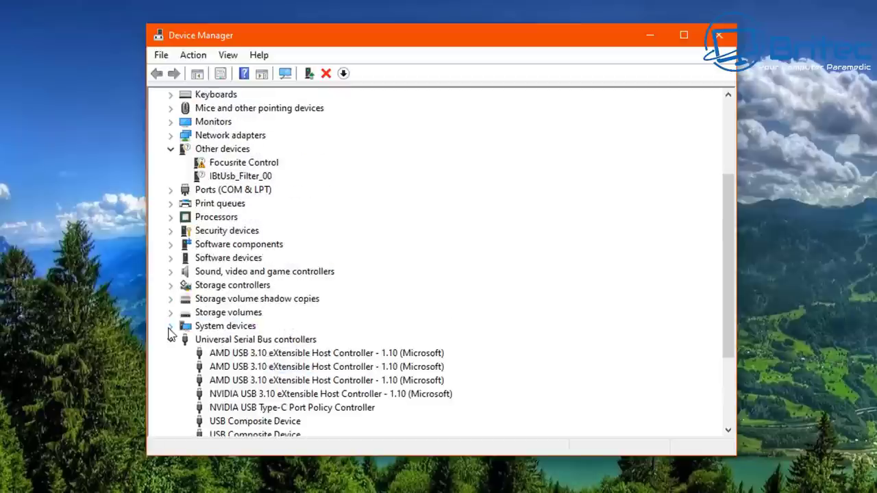
Collapse USB controllers and run an automatic driver search for Focusrite Control, which finds nothing
click(170, 339)
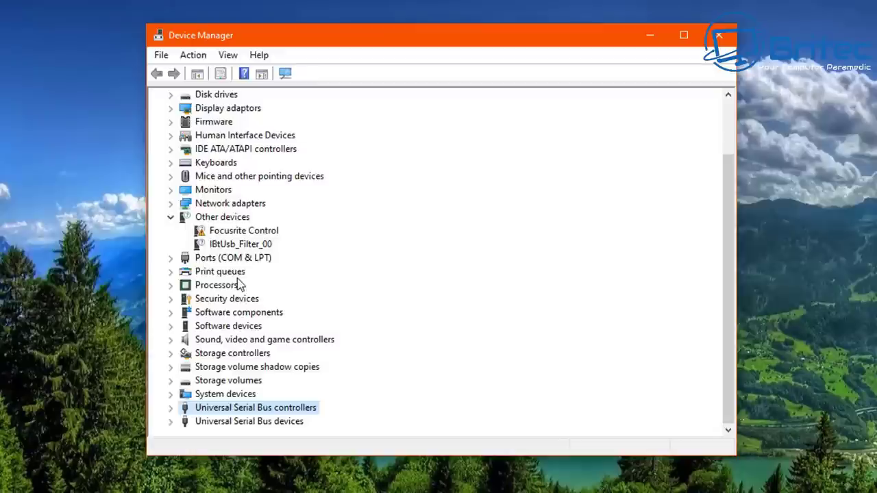
click(249, 233)
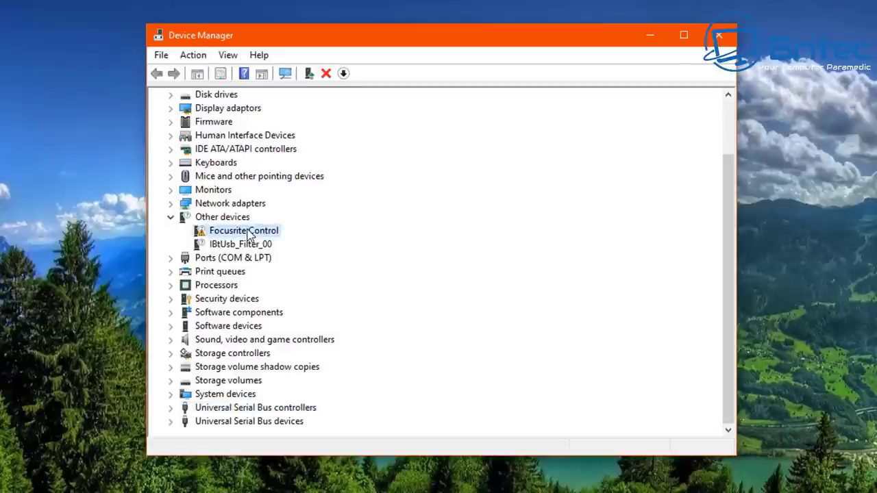
right_click(248, 233)
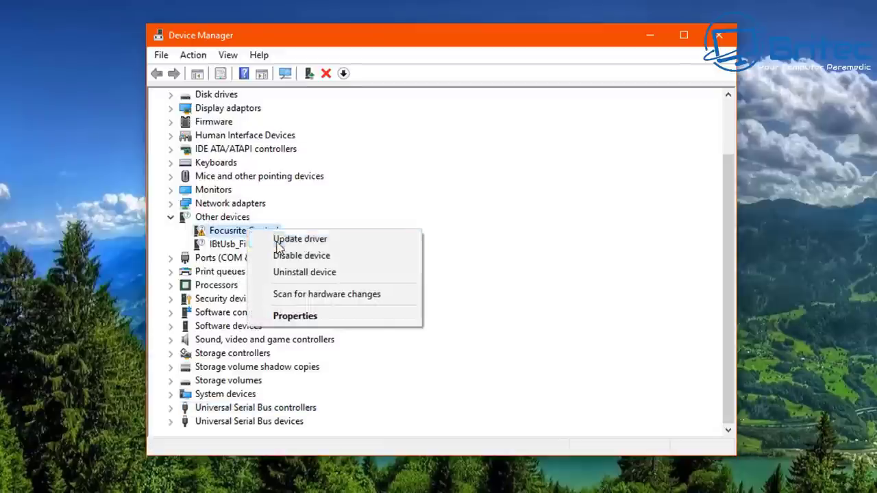
click(275, 237)
click(327, 234)
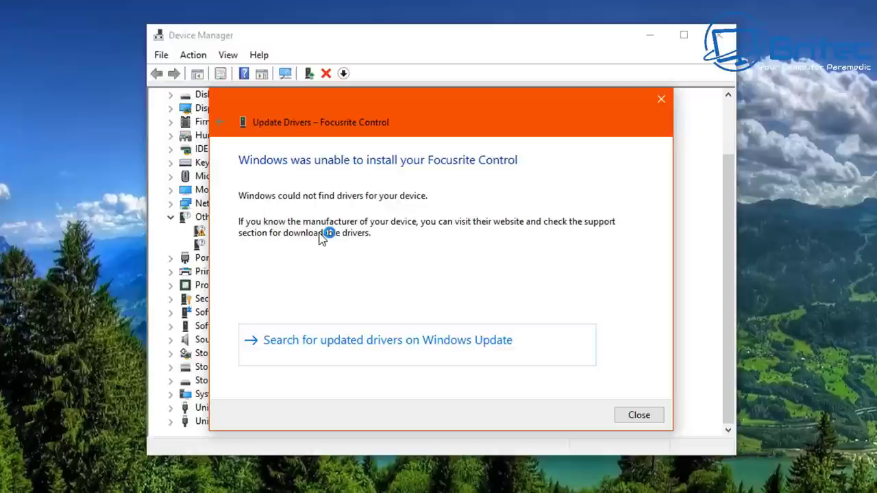
click(638, 416)
Uninstall the Focusrite Control device under Other devices
right_click(254, 237)
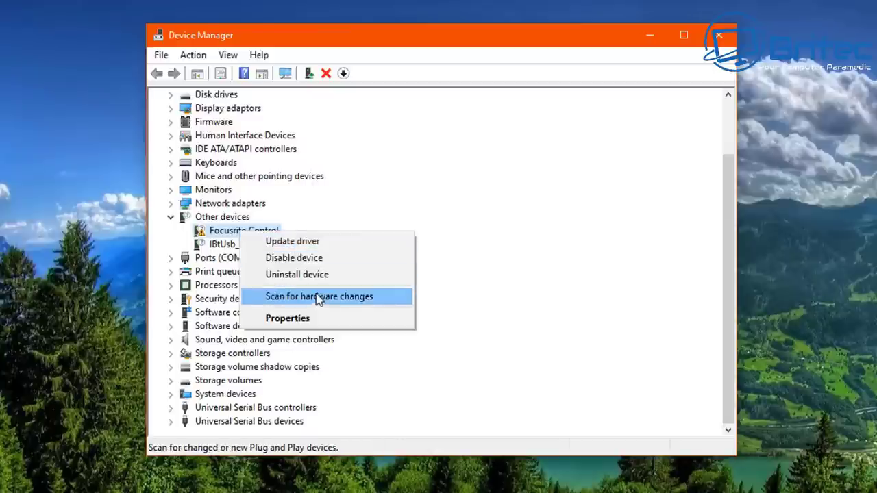
click(313, 275)
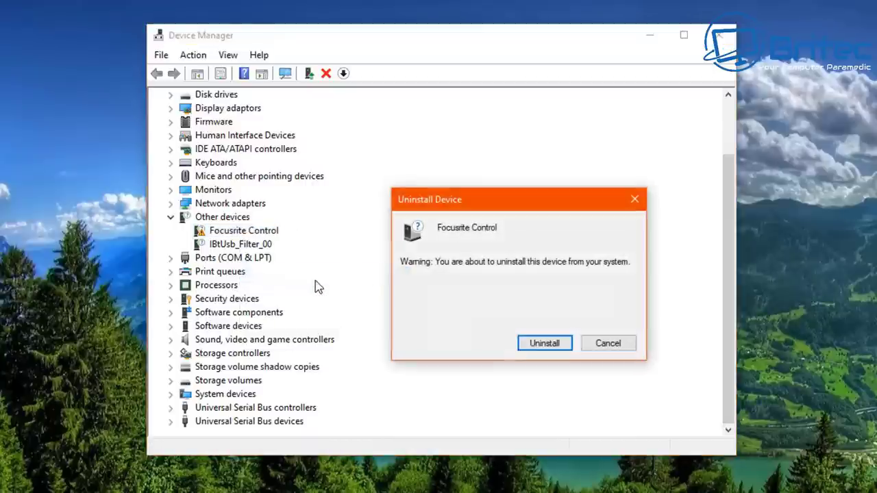
click(543, 344)
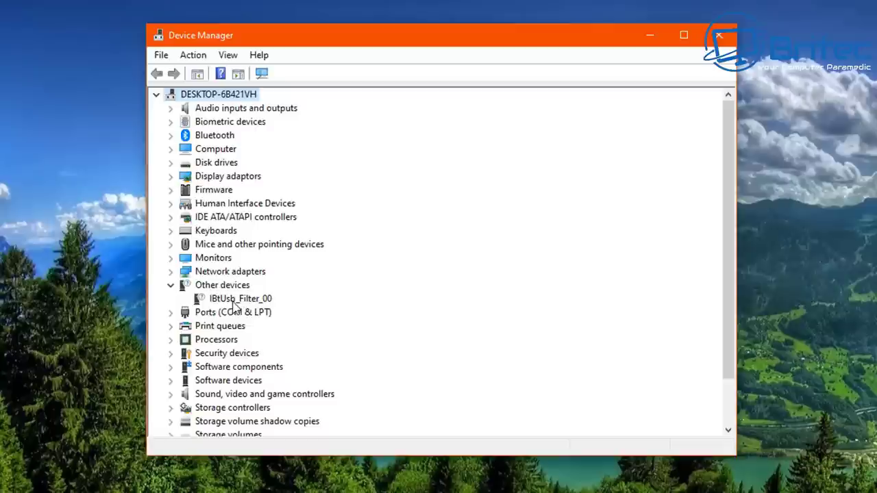
Uninstall the IBtUsb_Filter_00 device
right_click(238, 302)
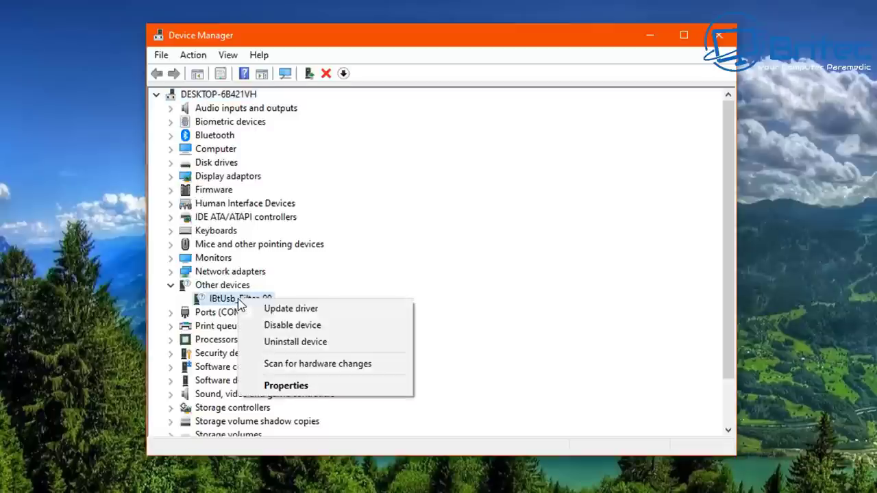
click(308, 342)
click(526, 343)
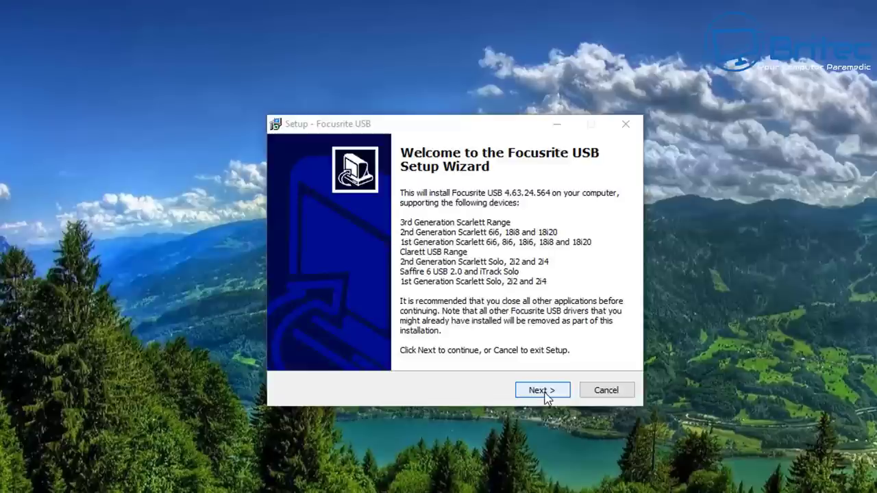
Install Focusrite USB 4.63.24.564 with the default folder and Start Menu shortcuts
click(542, 390)
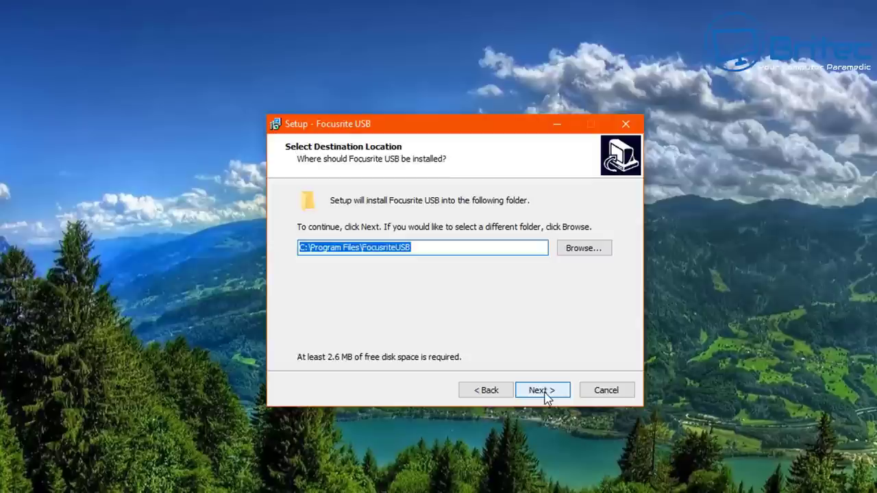
click(542, 390)
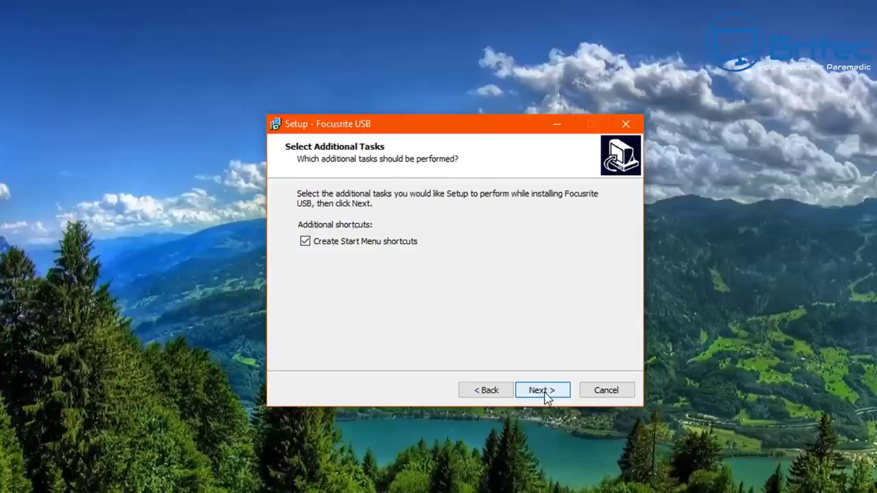
click(542, 391)
click(541, 390)
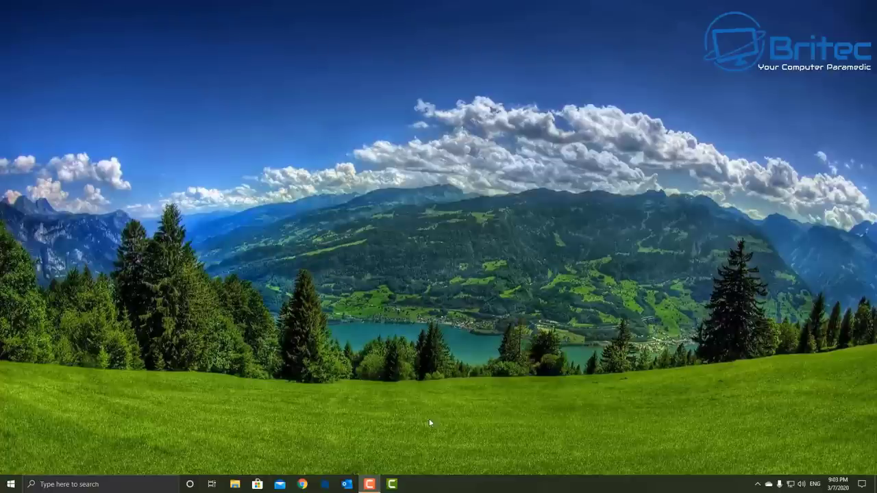
Open Device Manager from the Start right-click menu and centre its window
right_click(10, 484)
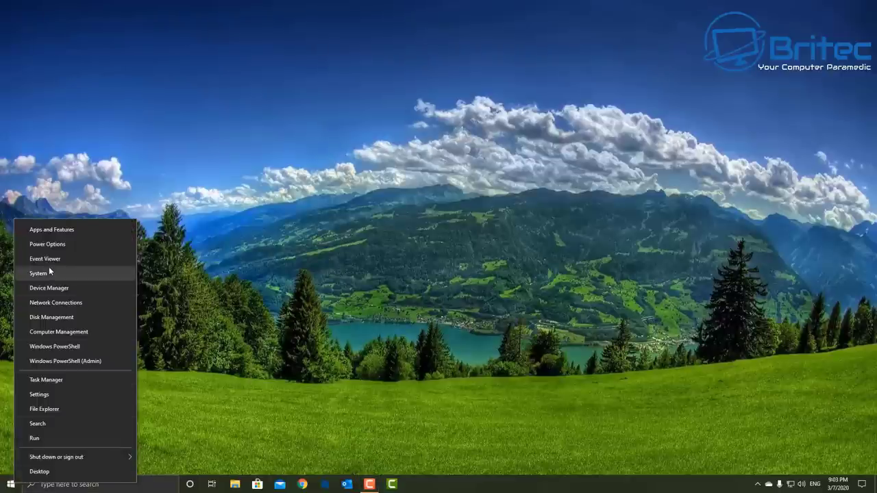
click(47, 289)
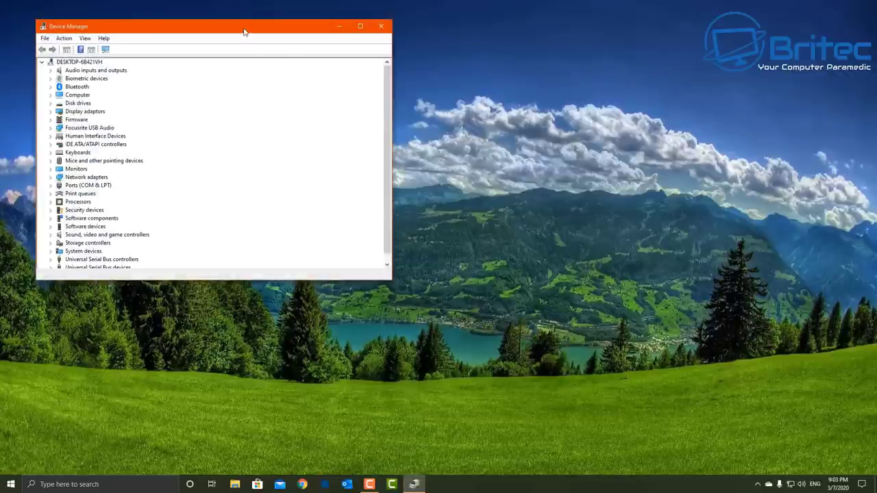
drag(245, 32, 437, 113)
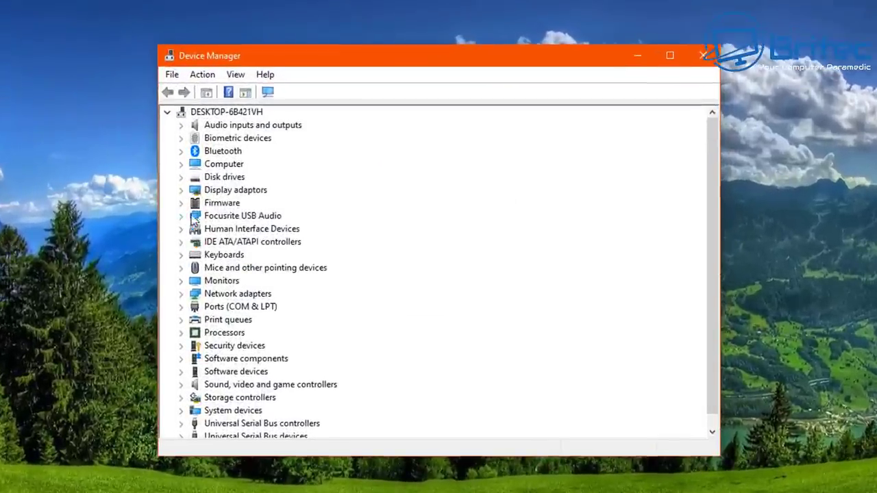
Check Scarlett Solo USB and USB Audio Root under Focusrite USB Audio, then close Device Manager
click(266, 215)
click(181, 217)
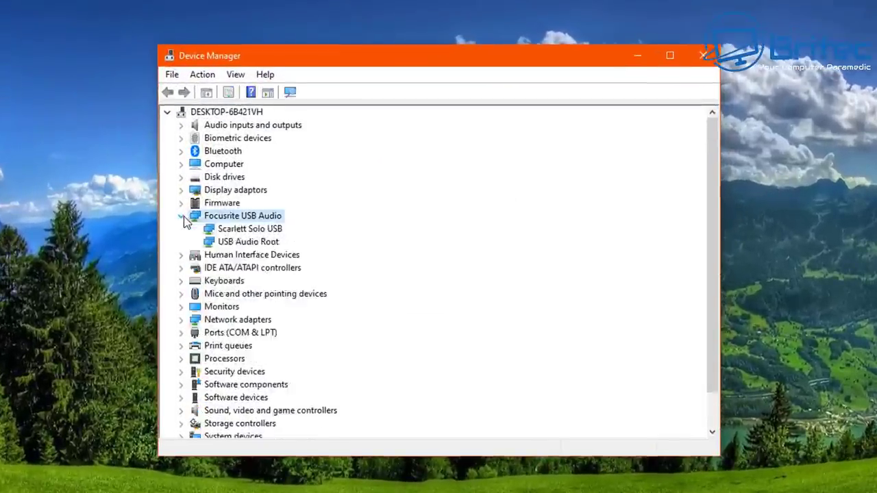
click(233, 245)
click(235, 233)
click(234, 245)
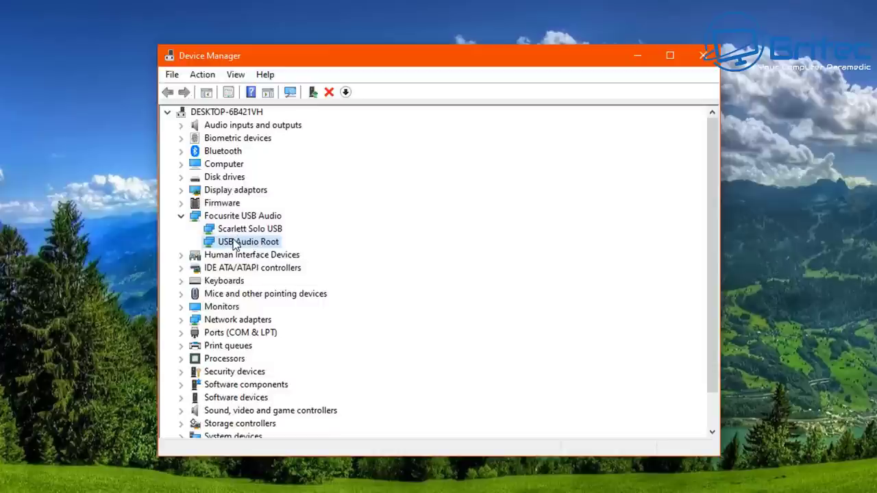
click(234, 233)
click(233, 245)
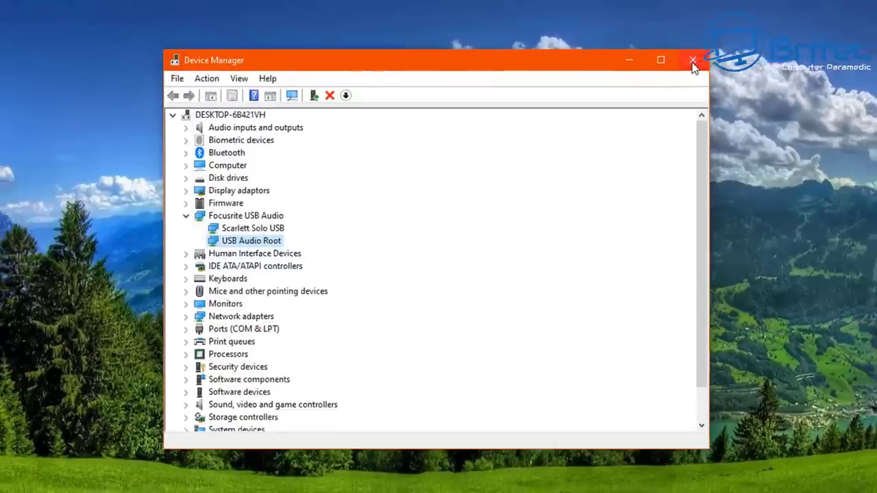
click(703, 55)
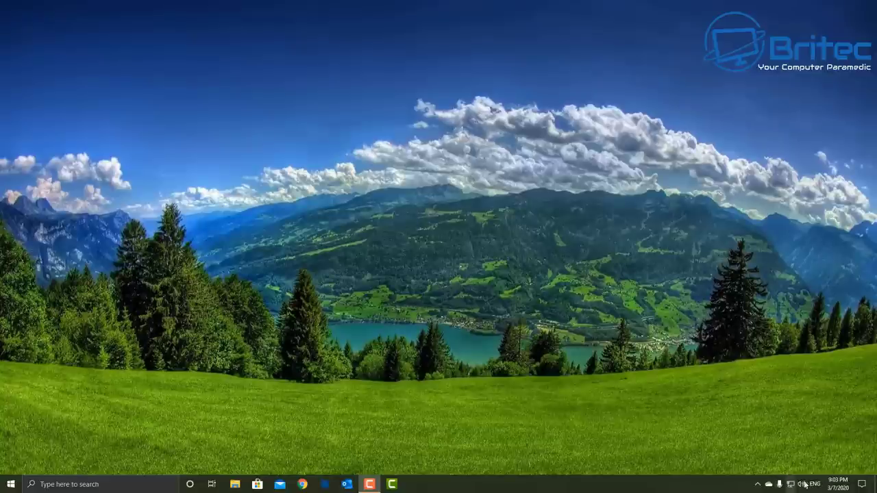
Open the Sound control panel from Sound settings, review Focusrite USB devices, then close both windows
right_click(800, 485)
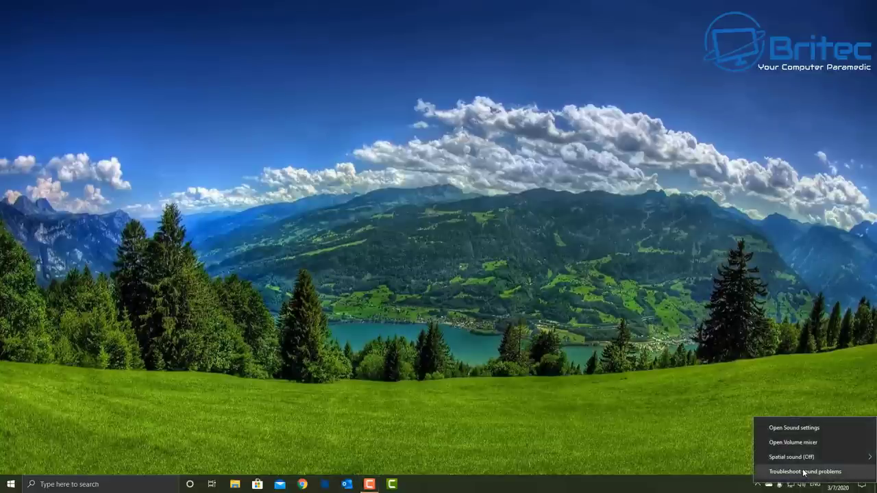
click(800, 428)
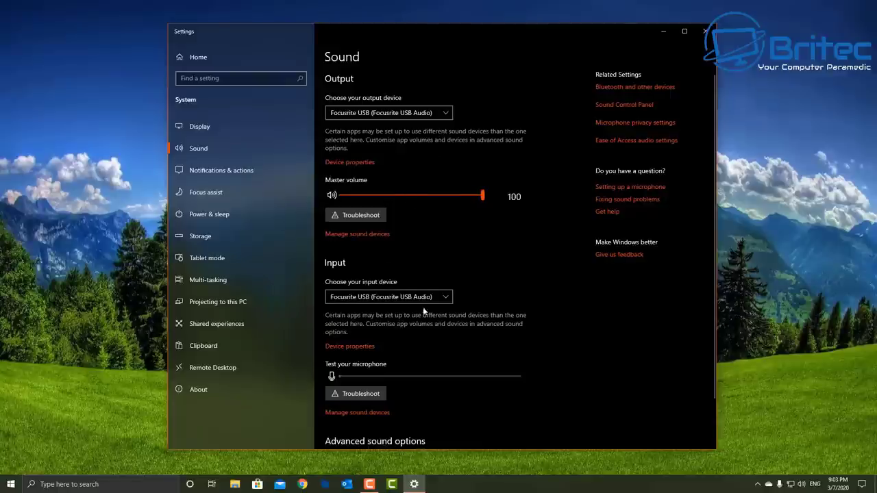
click(631, 107)
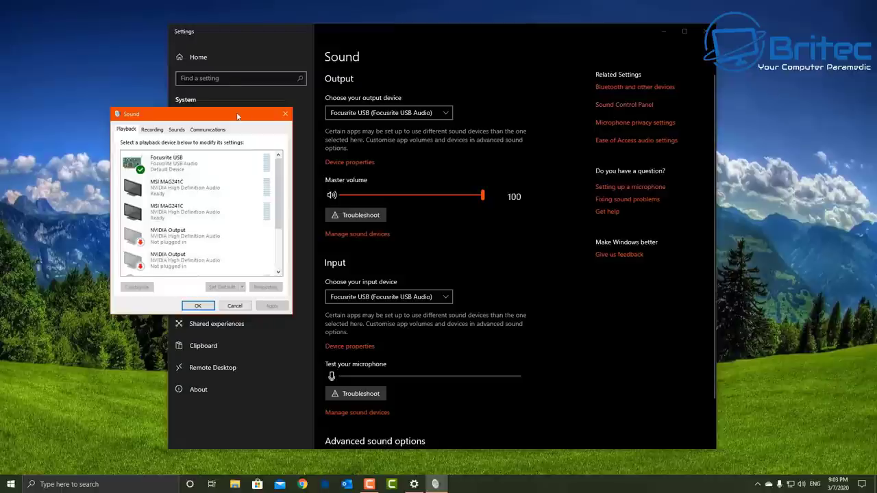
drag(211, 115, 440, 159)
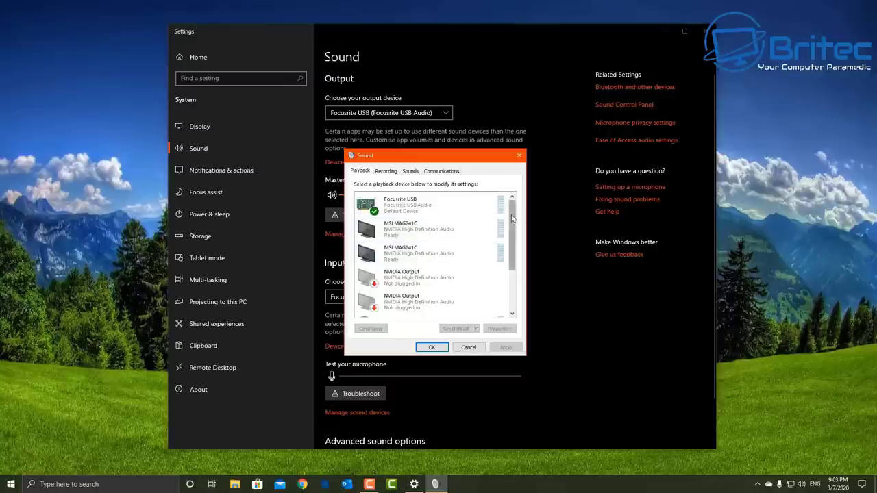
click(385, 172)
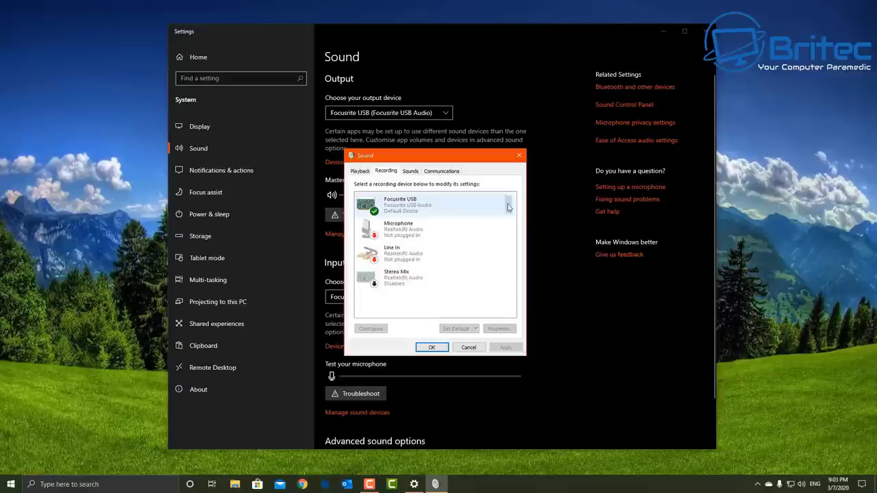
click(431, 347)
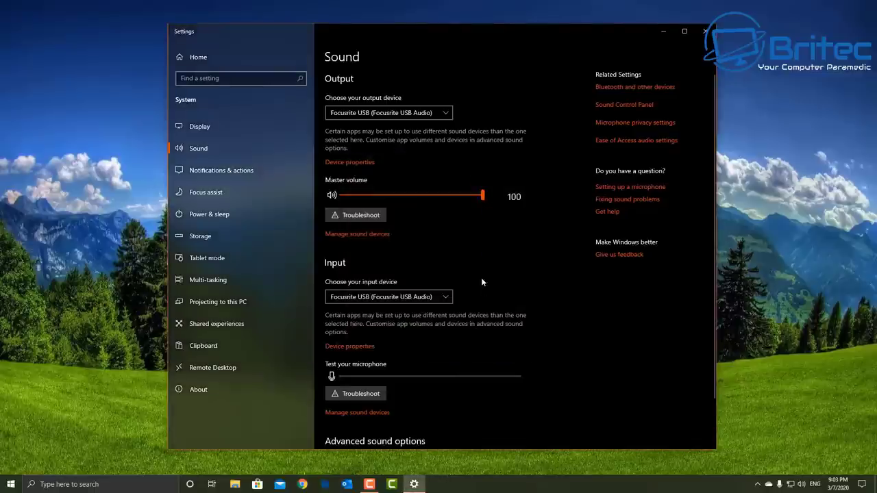
click(706, 32)
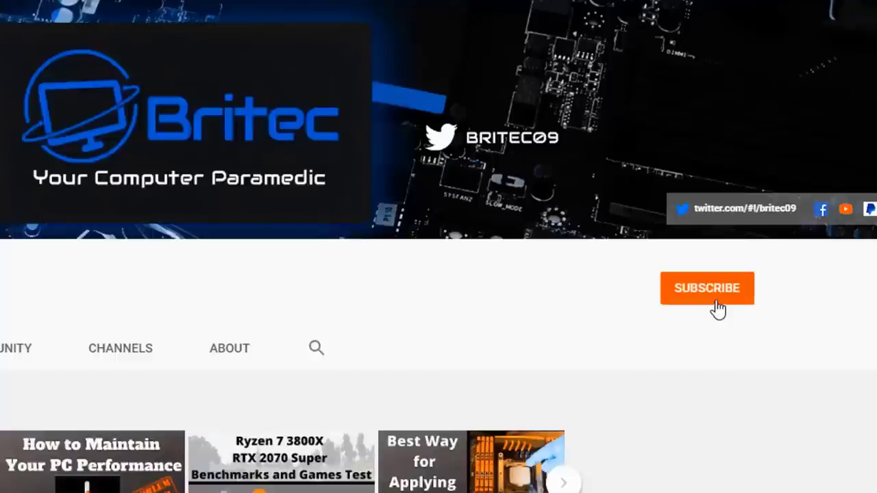
Subscribe to Britec and set its notification bell to All
click(718, 309)
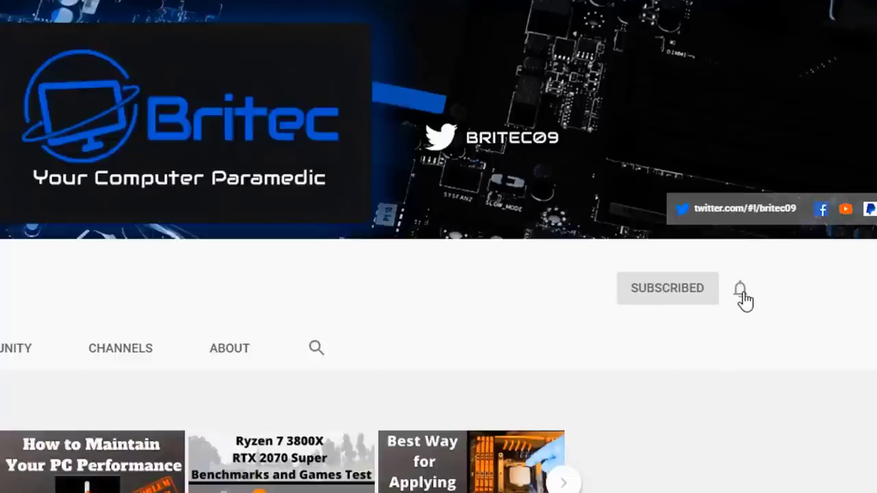
click(741, 290)
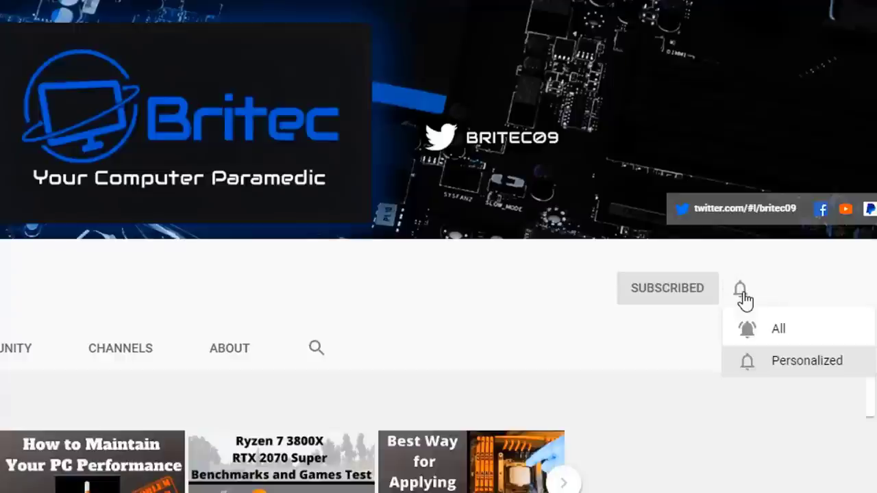
click(762, 333)
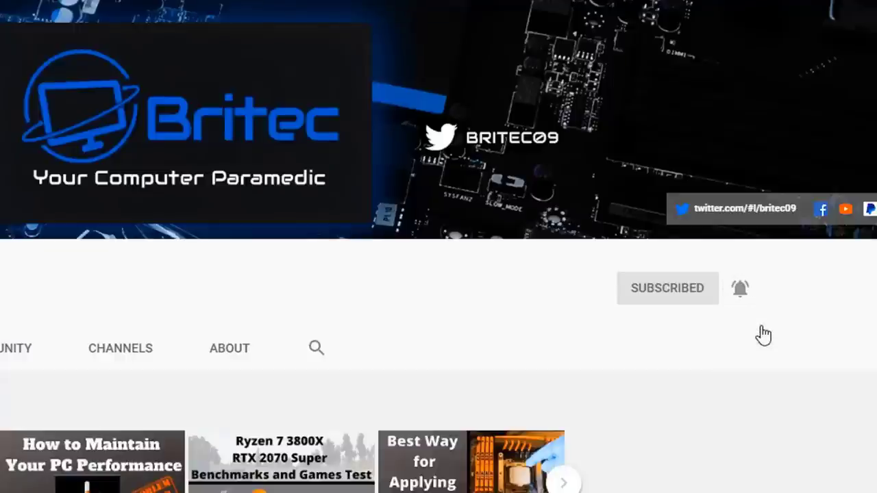